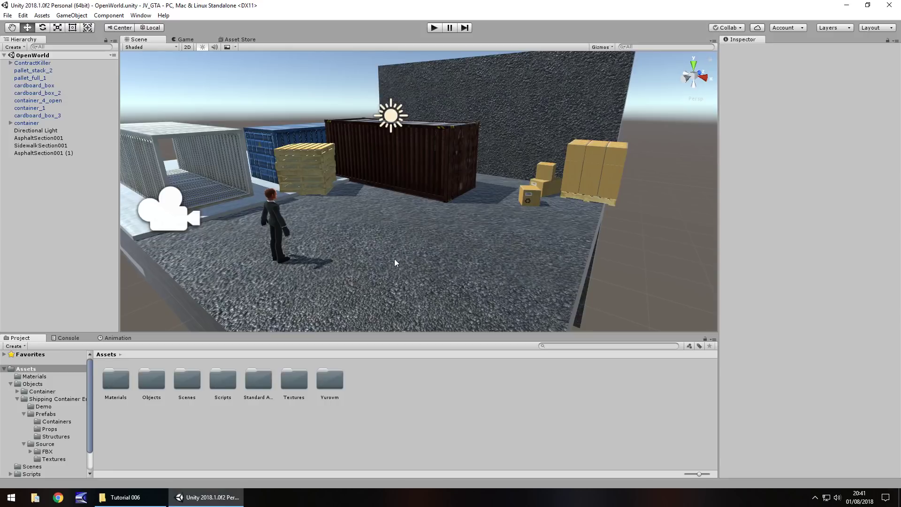
Examine the container yard scene from several angles, including the open container, pallets, boxes and back wall.
right_drag(443, 271, 412, 253)
scroll(412, 257, down, 3)
scroll(385, 276, up, 2)
middle_drag(384, 276, 405, 170)
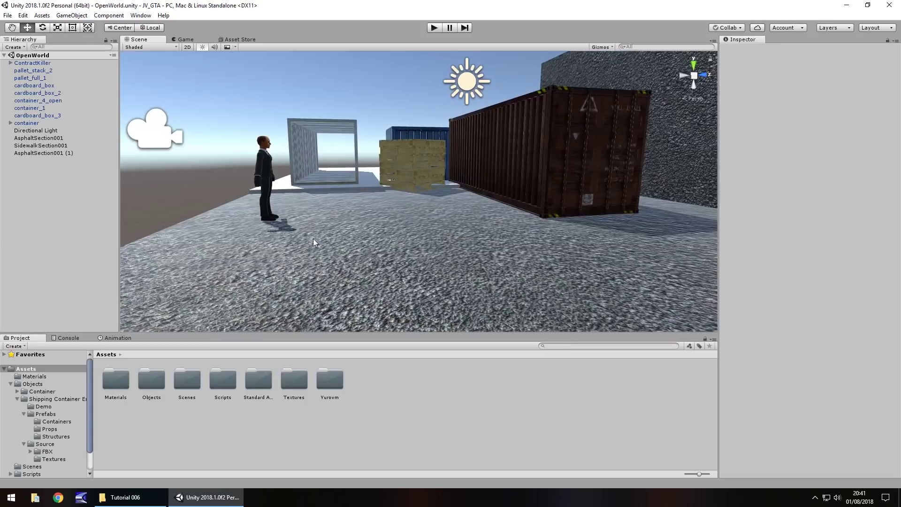
right_drag(340, 243, 327, 217)
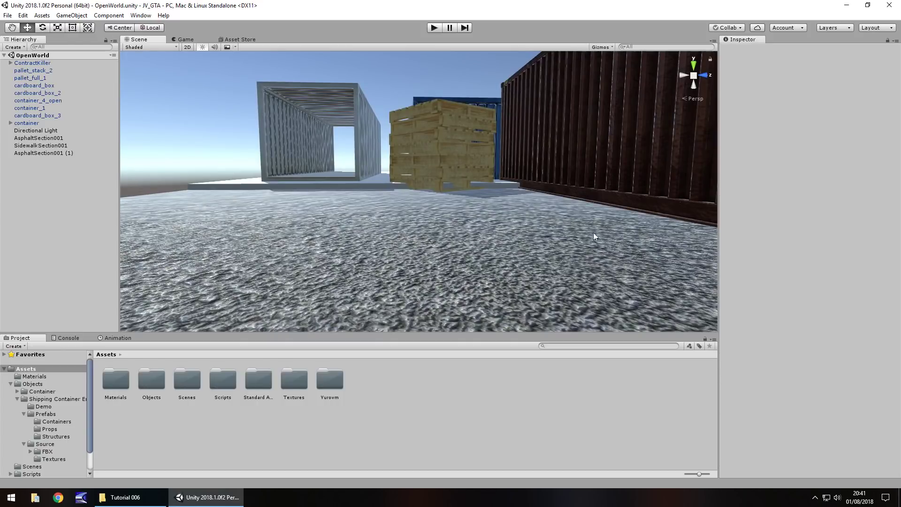
scroll(393, 210, down, 8)
alt+drag(387, 178, 438, 256)
alt+drag(403, 223, 365, 262)
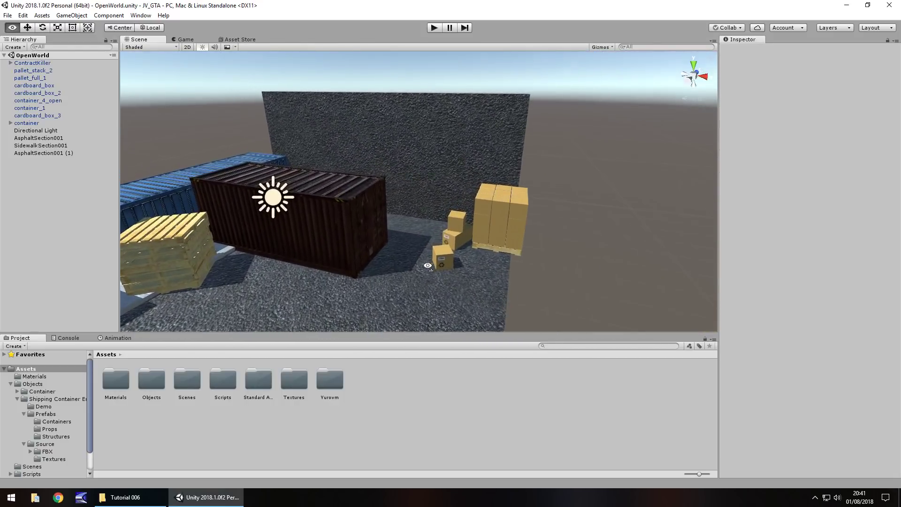
scroll(365, 263, up, 3)
Import the ConcreteFloor001 and DirtyWall001 images from the Tutorial 006 folder into the project's Textures folder.
double_click(295, 384)
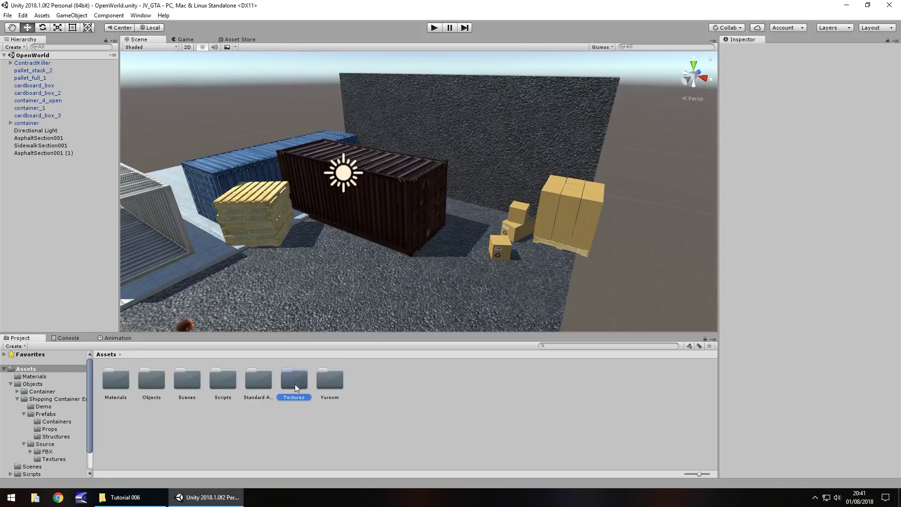
click(136, 497)
drag(278, 175, 252, 380)
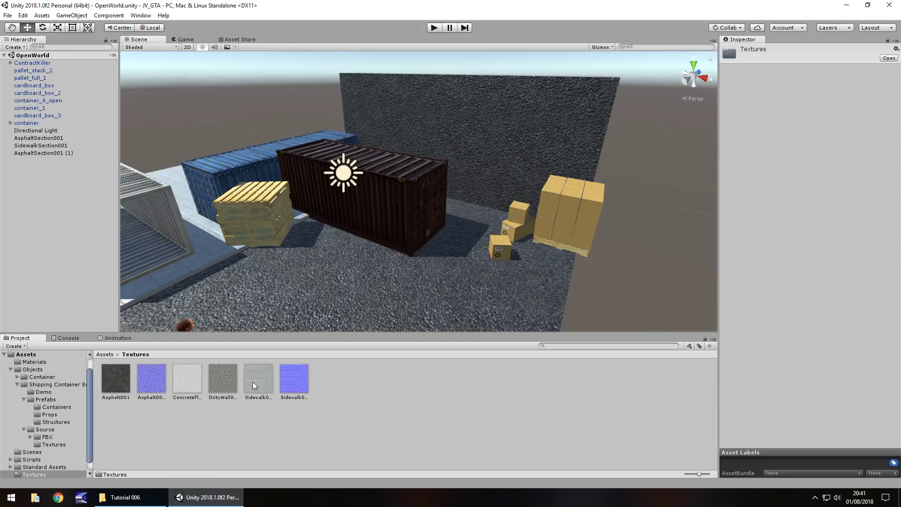
Duplicate the ConcreteFloor001 and DirtyWall001 textures and rename the concrete copy ConcreteFloor001_N.
click(182, 380)
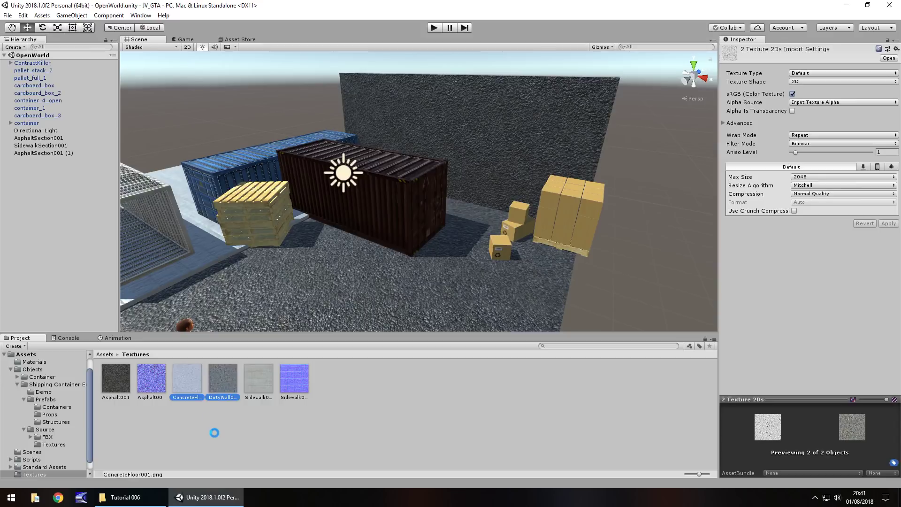
click(230, 393)
click(223, 397)
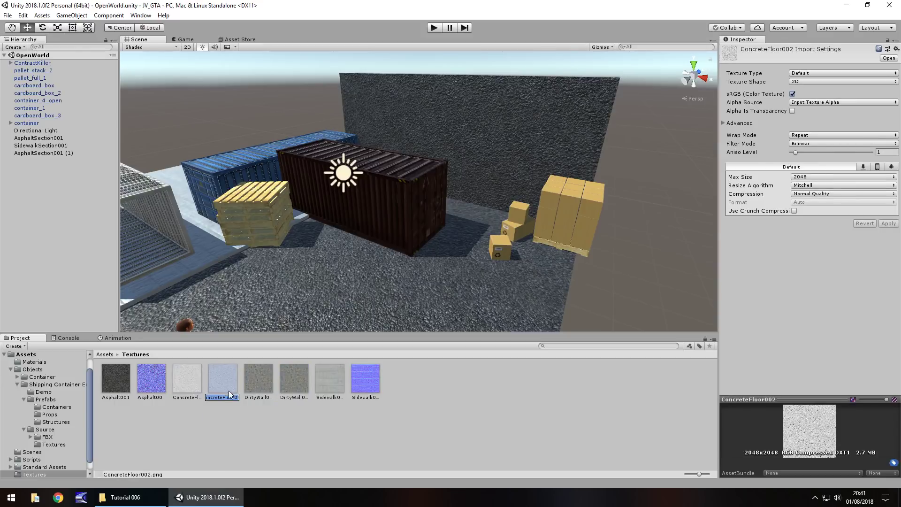
drag(235, 397, 241, 399)
text(1_N)
key(Return)
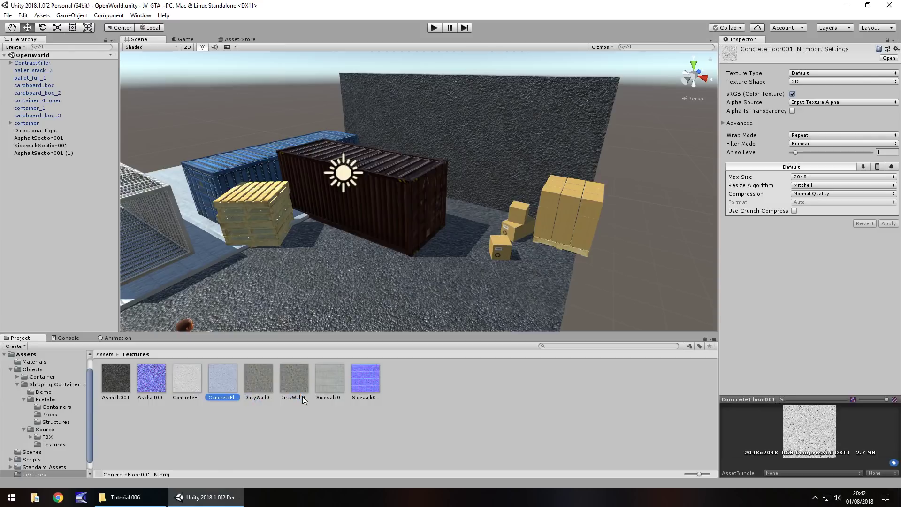
Rename the duplicated dirty wall texture DirtyWall001_N.
click(300, 378)
click(300, 397)
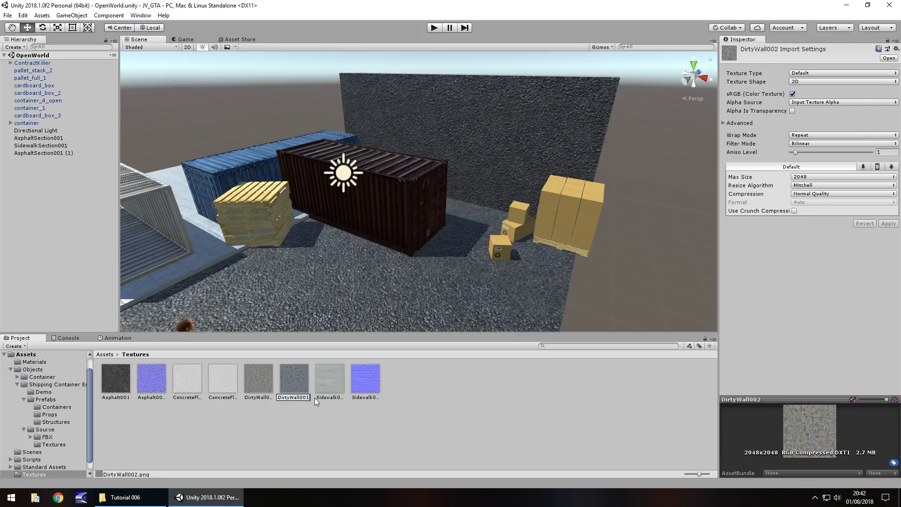
text(_N)
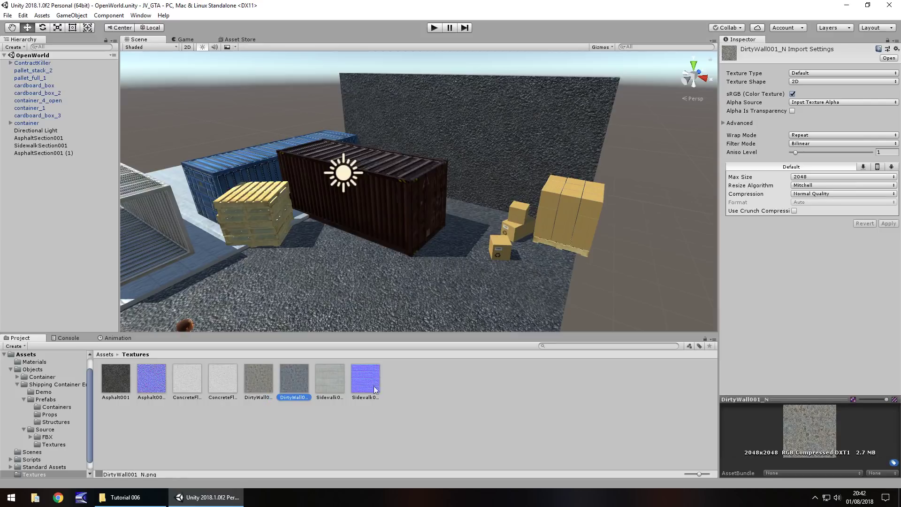
Convert ConcreteFloor001_N and DirtyWall001_N together to normal maps created from grayscale and apply the import settings.
ctrl+click(227, 381)
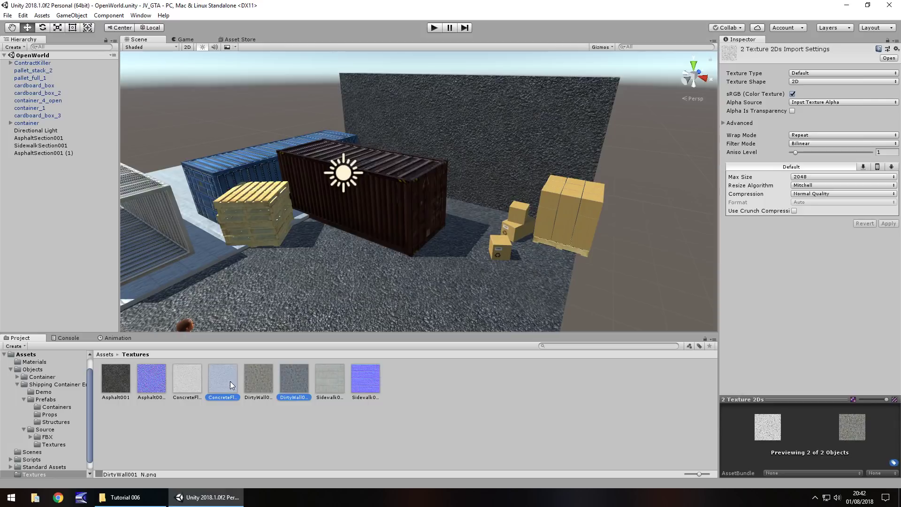
click(813, 74)
click(820, 94)
click(792, 94)
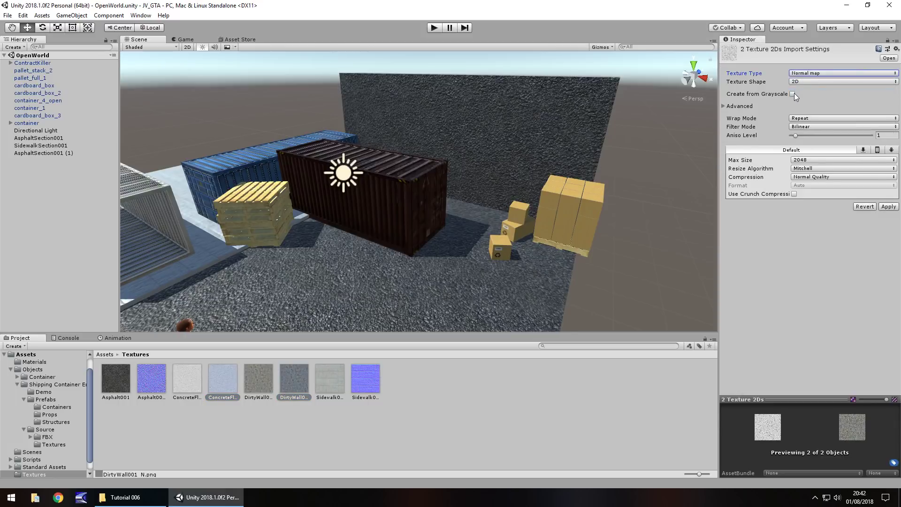
click(888, 223)
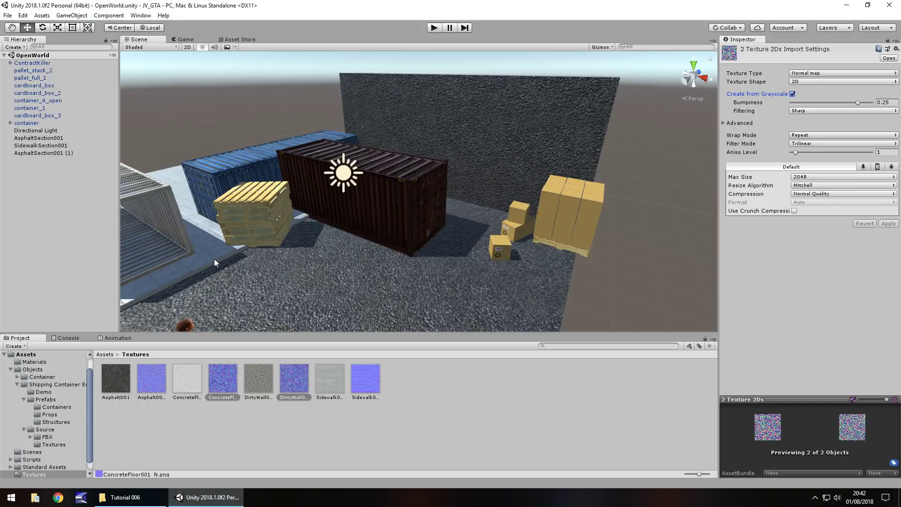
Apply the DirtyWall001 texture to the back wall and assign DirtyWall001_N as its material's normal map.
right_drag(343, 272, 360, 264)
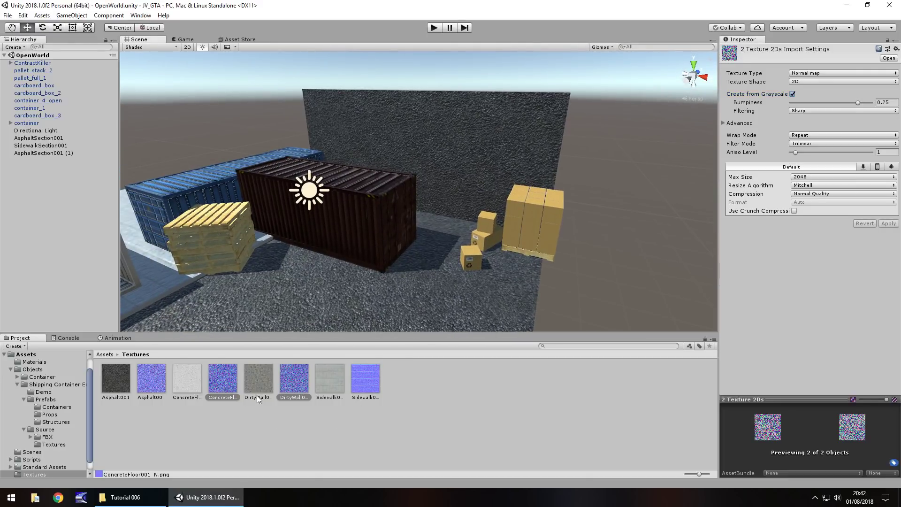
click(475, 147)
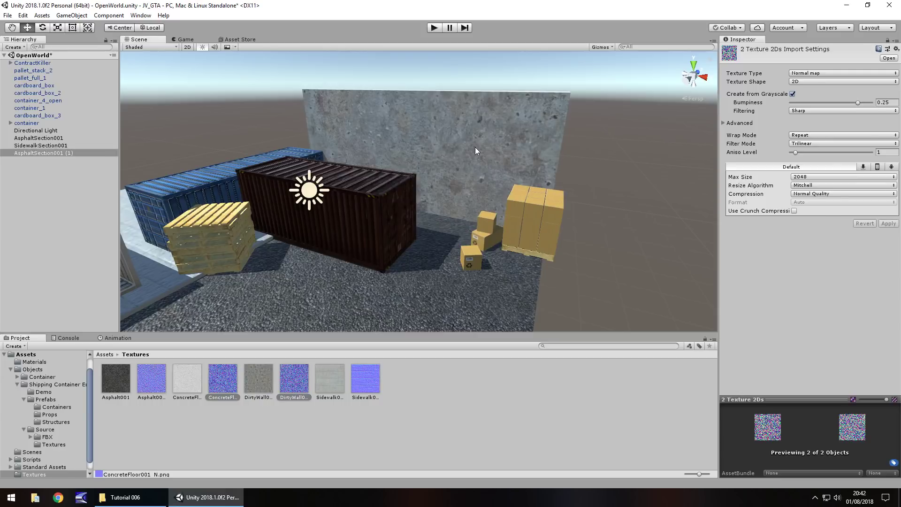
click(723, 310)
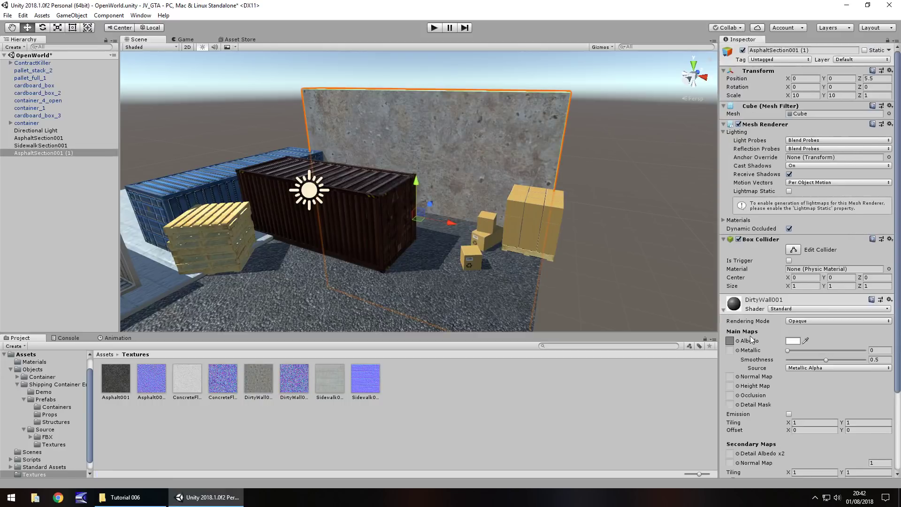
drag(293, 382, 730, 377)
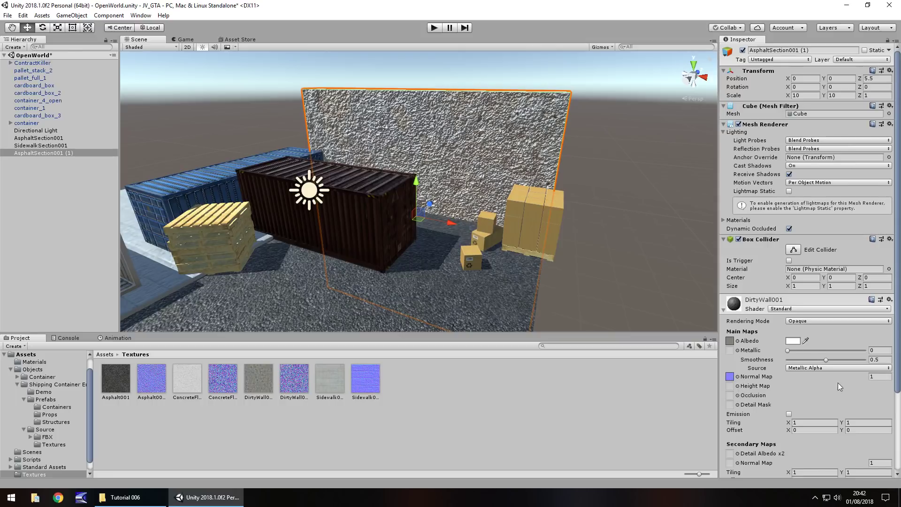
Set the normal map strength of the back wall's DirtyWall001 material to 0.2.
click(878, 376)
text(.1)
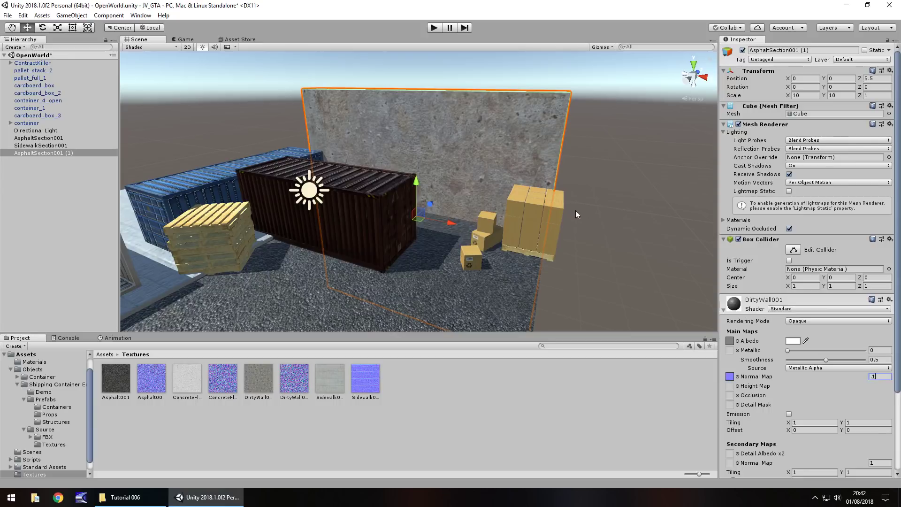
key(BackSpace)
text(2)
Apply the ConcreteFloor001 texture to the AsphaltSection001 ground and set its main tiling to 4 in X and Y.
scroll(628, 252, down, 3)
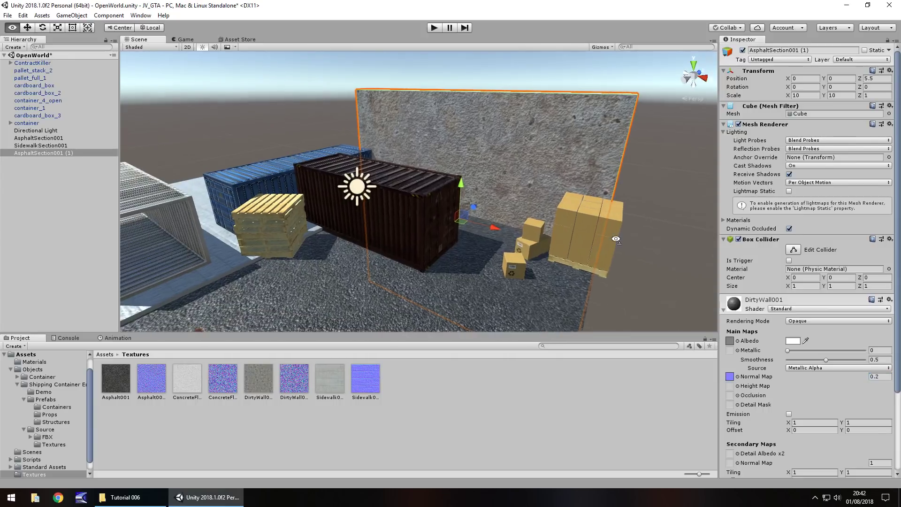
alt+drag(405, 232, 336, 236)
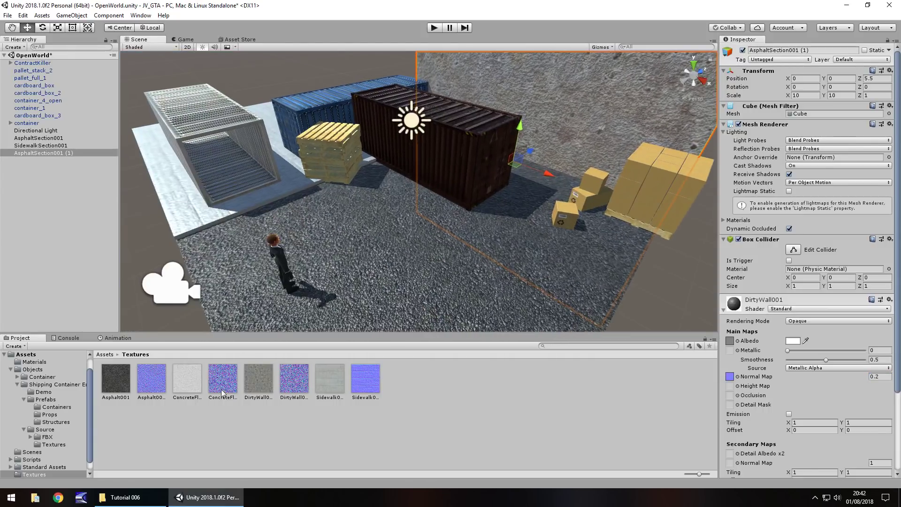
click(365, 283)
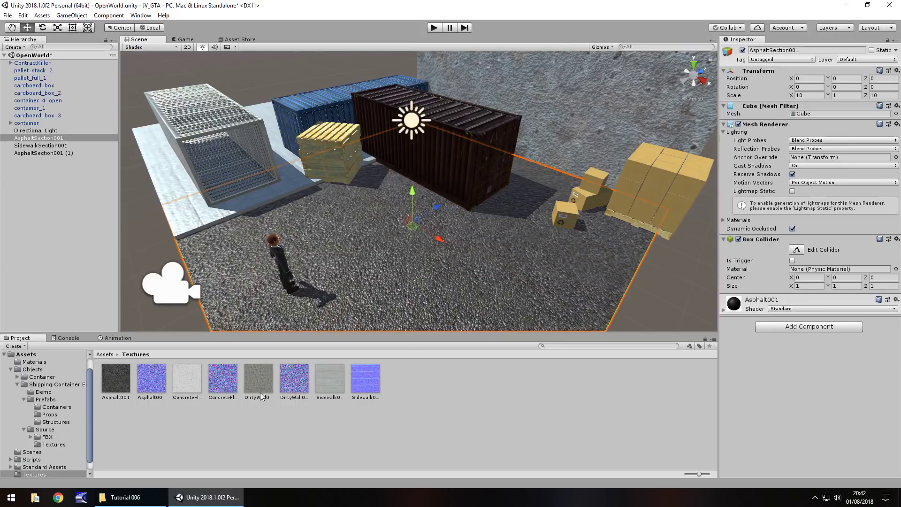
drag(179, 374, 382, 271)
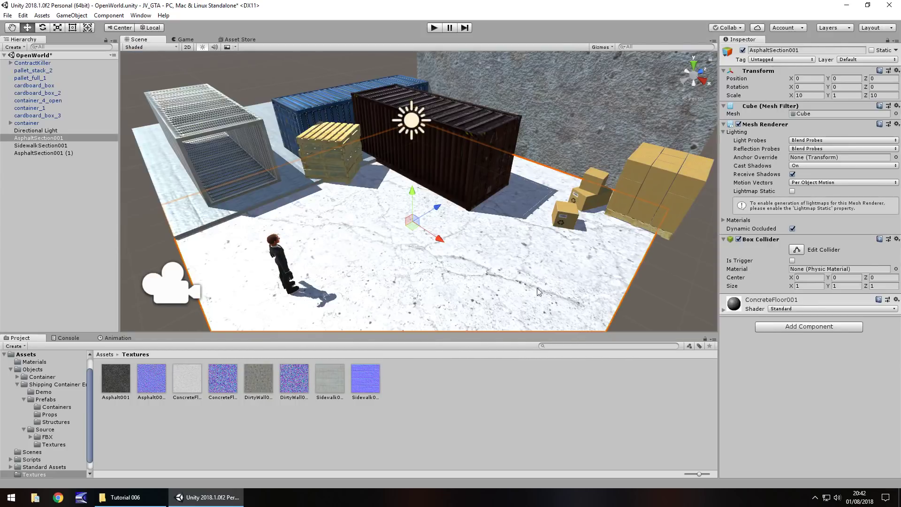
click(724, 310)
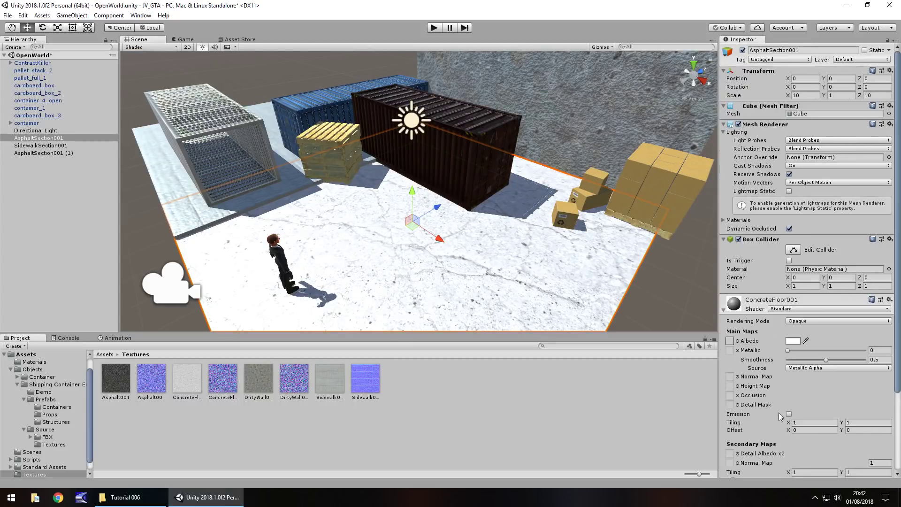
click(809, 423)
text(4)
key(Tab)
text(4)
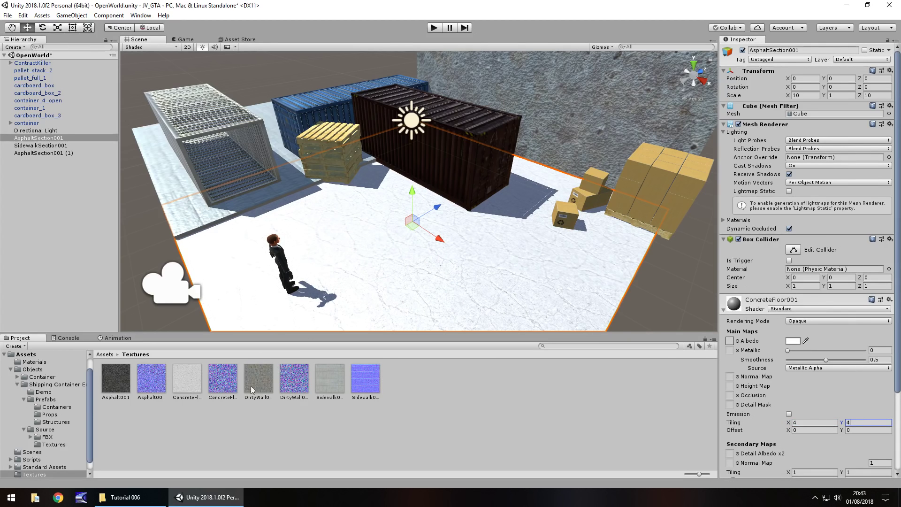
Assign ConcreteFloor001_N as the ground material's normal map with a strength of 0.4.
drag(222, 378, 729, 377)
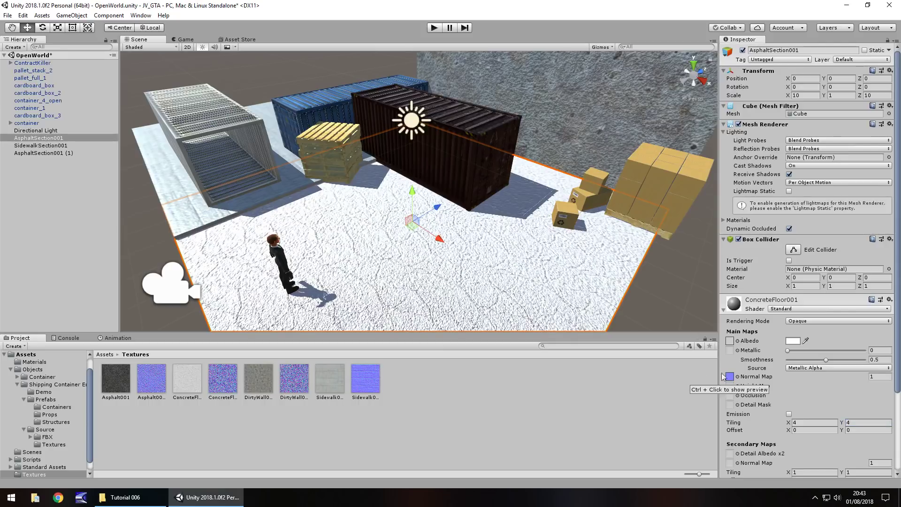
click(884, 376)
text(0.4)
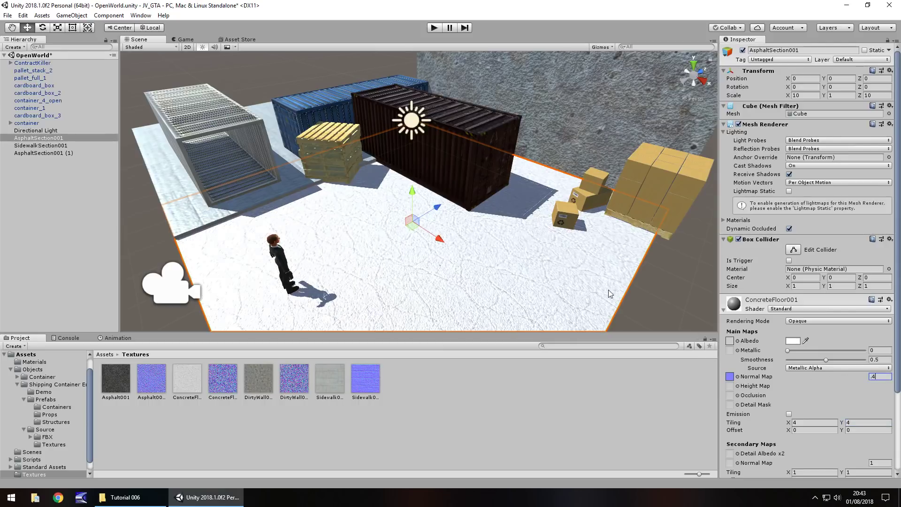
Rotate the directional light to about 150 degrees in X to cast longer shadows.
alt+drag(608, 289, 568, 262)
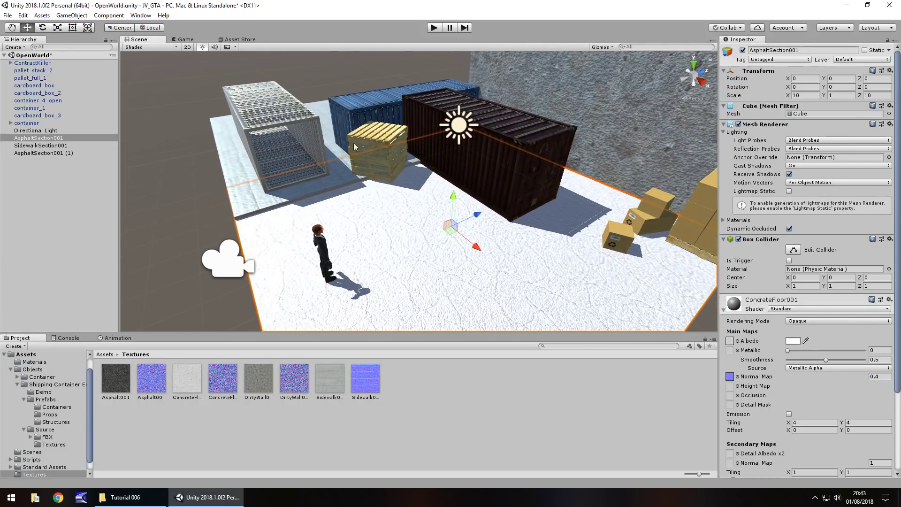
click(456, 128)
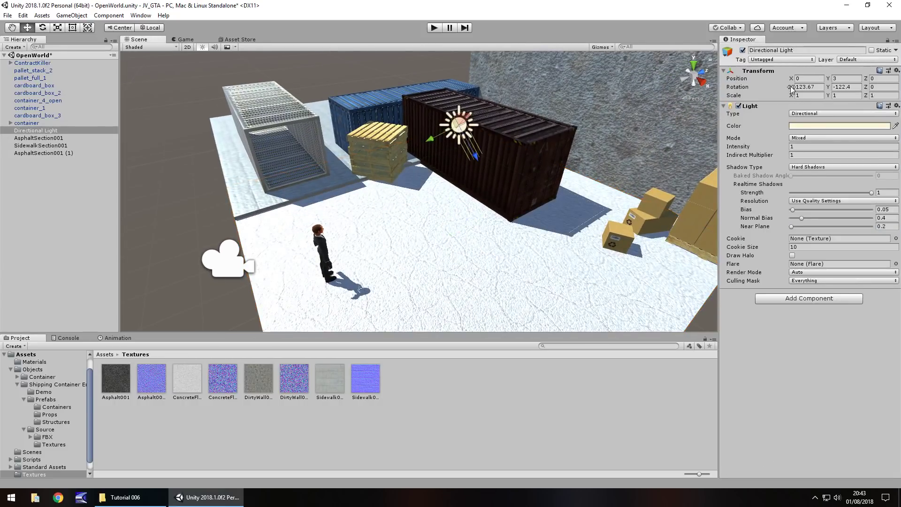
drag(791, 87, 316, 136)
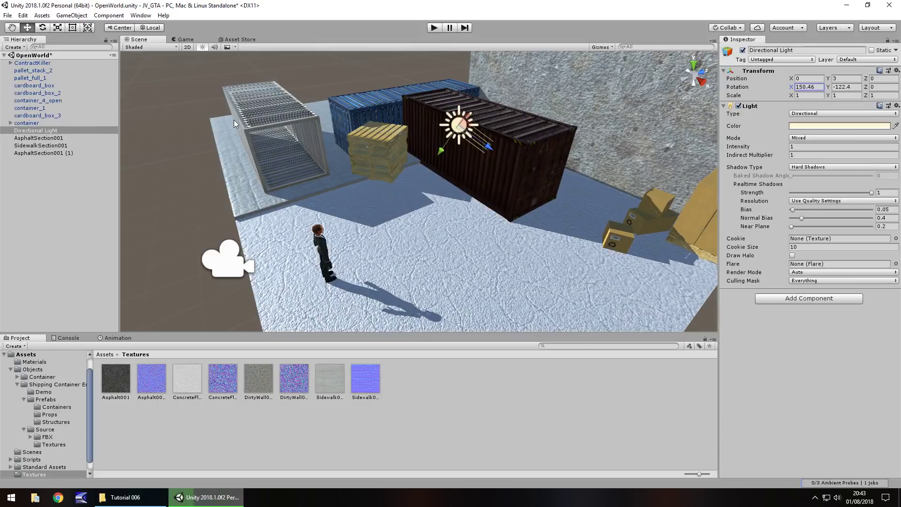
Darken the ConcreteFloor001 material on the ground by changing its albedo colour to grey A2A2A2.
alt+drag(266, 246, 355, 213)
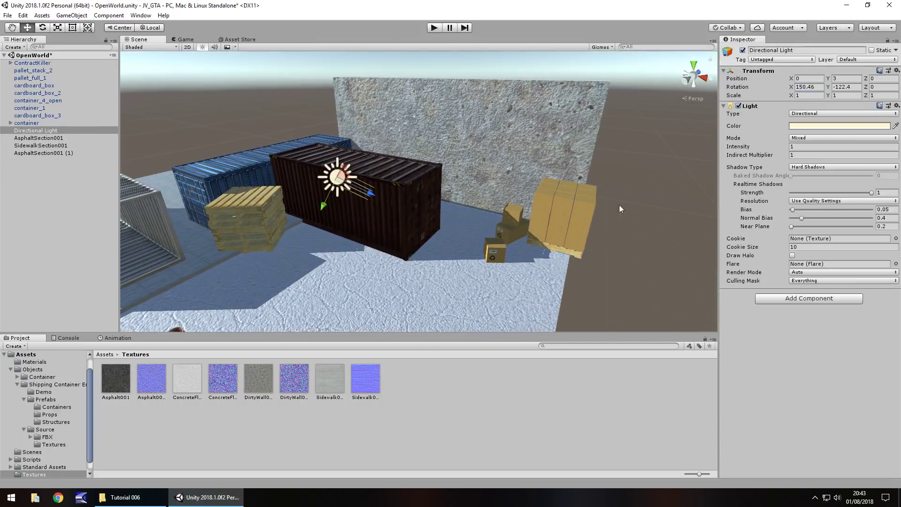
click(407, 299)
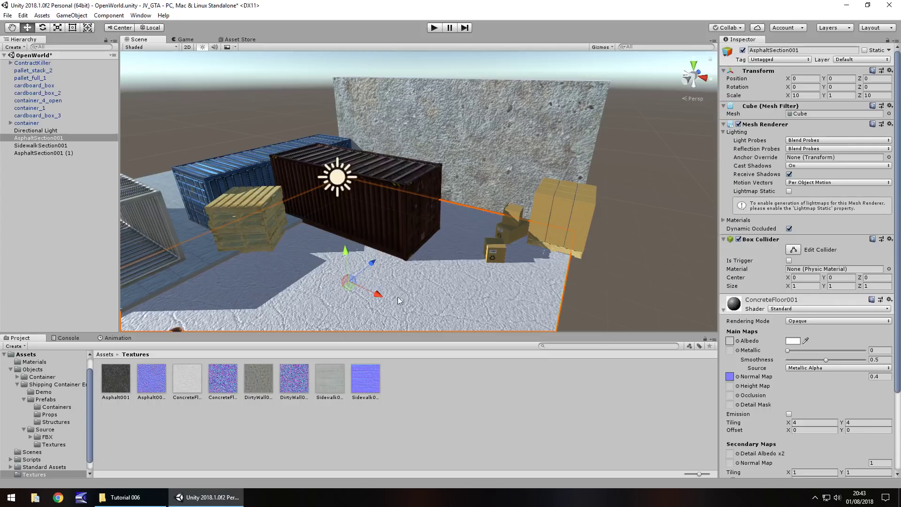
click(792, 341)
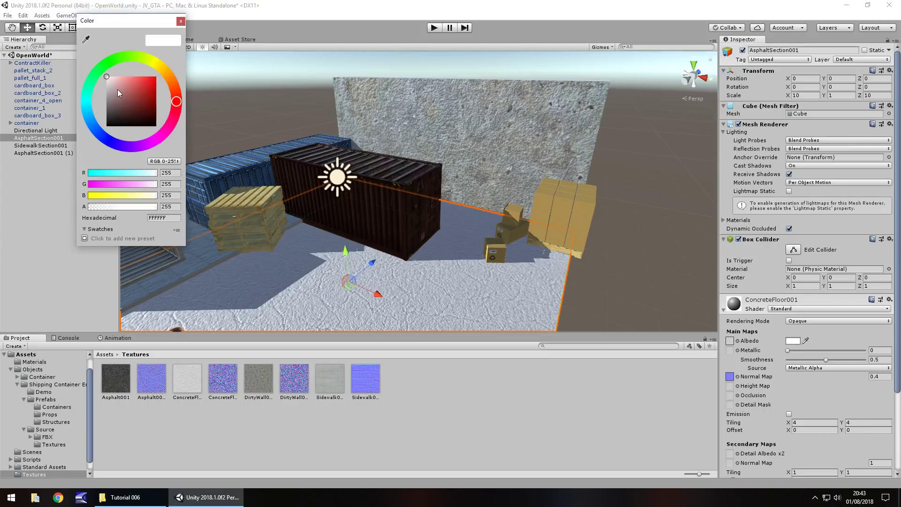
drag(117, 89, 105, 94)
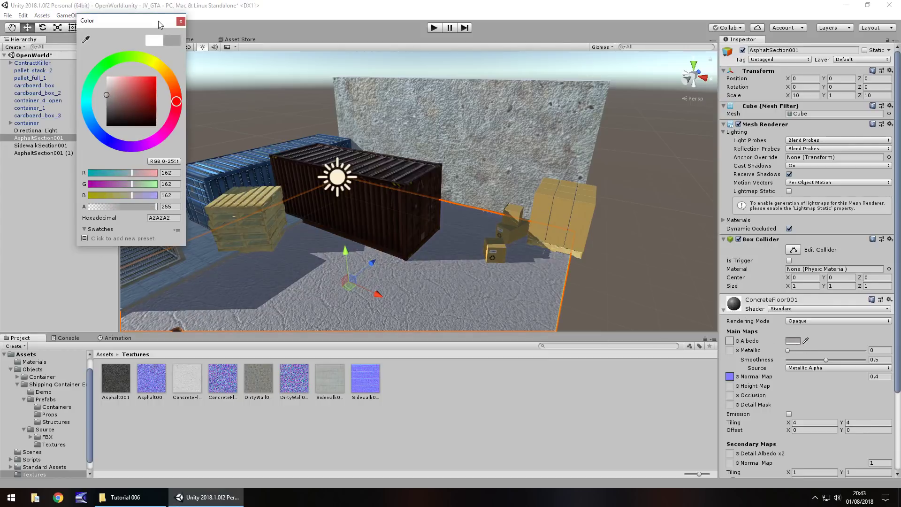
click(181, 21)
Delete the SidewalkSection001 object beneath the containers.
alt+drag(391, 217, 377, 184)
click(375, 183)
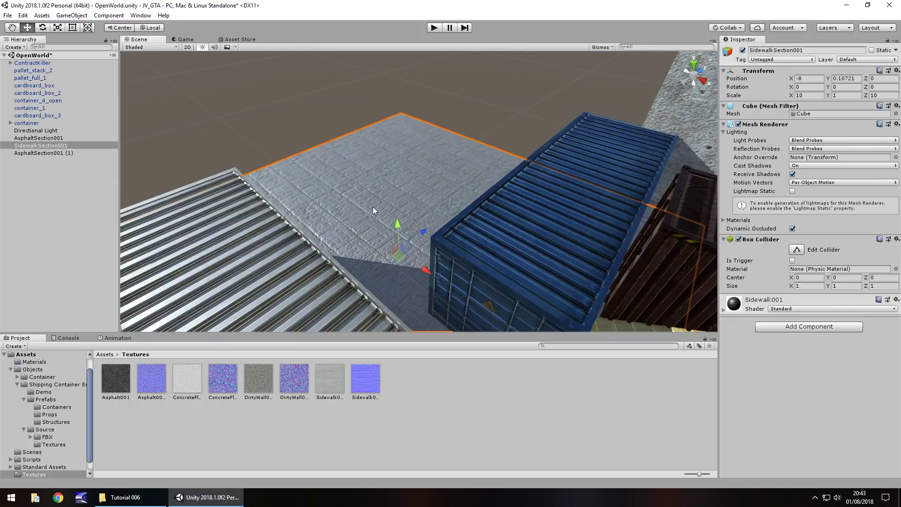
key(Delete)
mouse_move(375, 218)
alt+mouse_down()
mouse_move(445, 215)
mouse_move(379, 207)
alt+mouse_up()
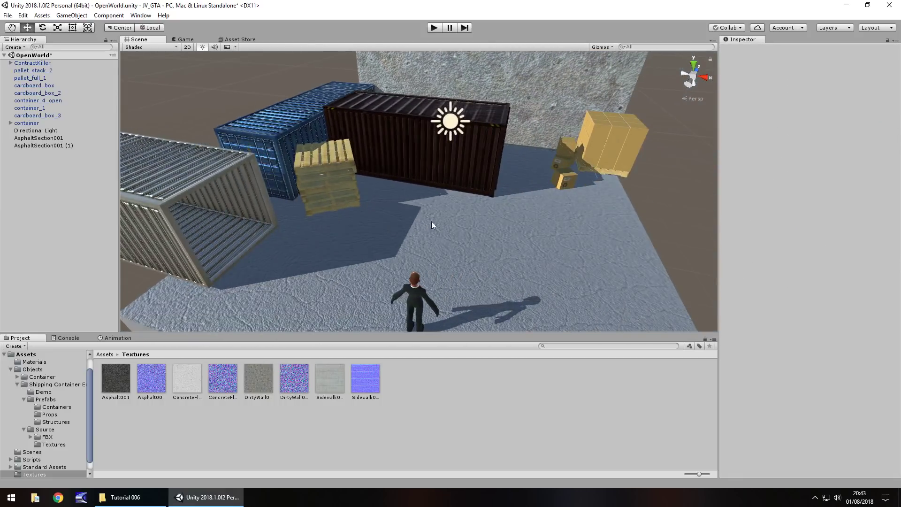
Duplicate the dirty wall section behind the containers and place the copy beside it at X -10.
alt+drag(493, 223, 412, 201)
alt+drag(331, 188, 473, 201)
click(480, 168)
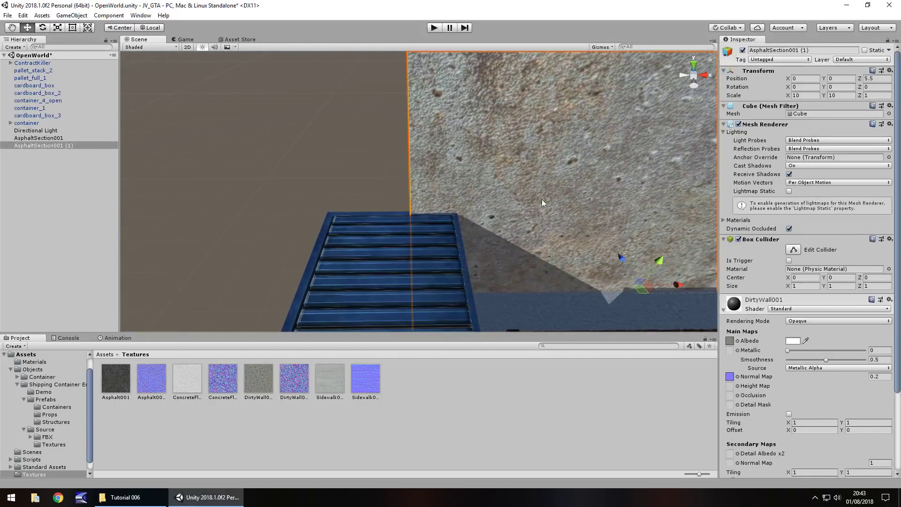
alt+drag(541, 199, 528, 135)
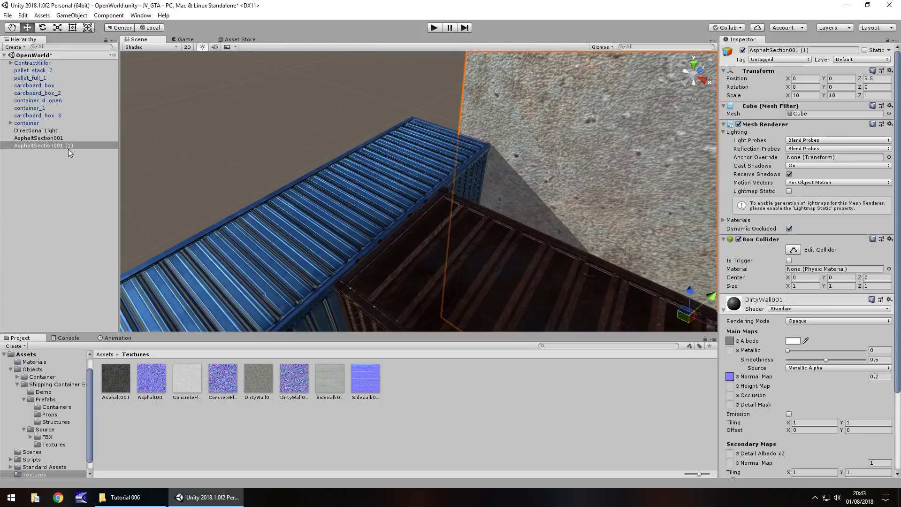
key(ctrl+d)
alt+drag(362, 163, 154, 220)
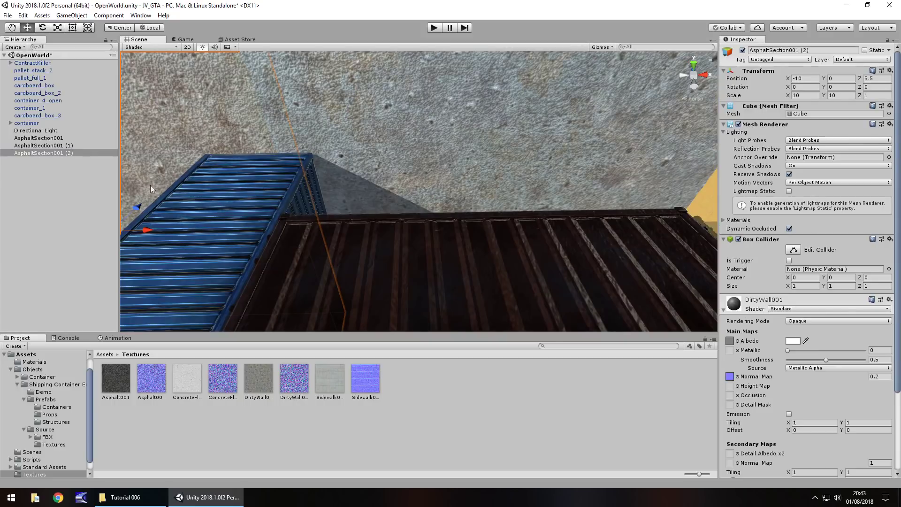
Rename the original wall section as Wall001 and its copy as Wall002.
click(55, 146)
key(F2)
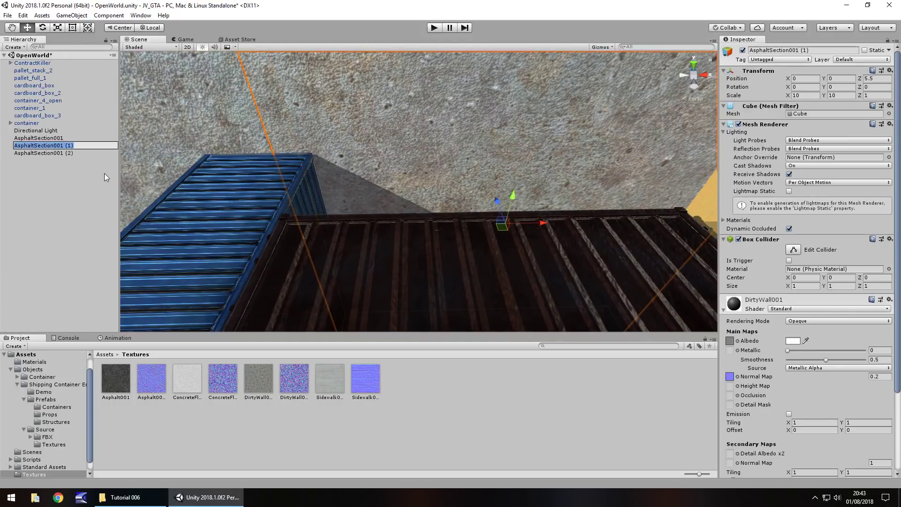
text(Wall001)
click(67, 150)
click(66, 150)
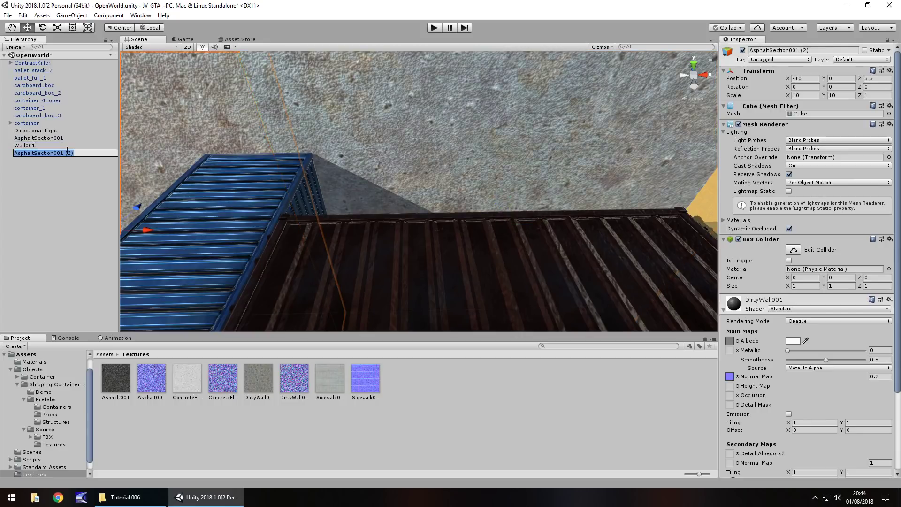
text(Wall002)
key(Return)
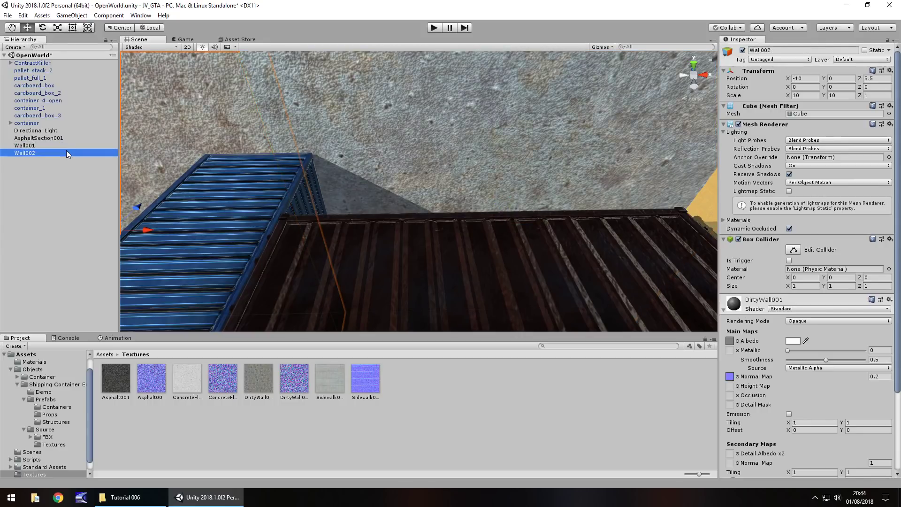
Duplicate the AsphaltSection001 ground and move the copy along X so the floor extends in front of Wall002.
right_drag(342, 151, 447, 208)
click(463, 208)
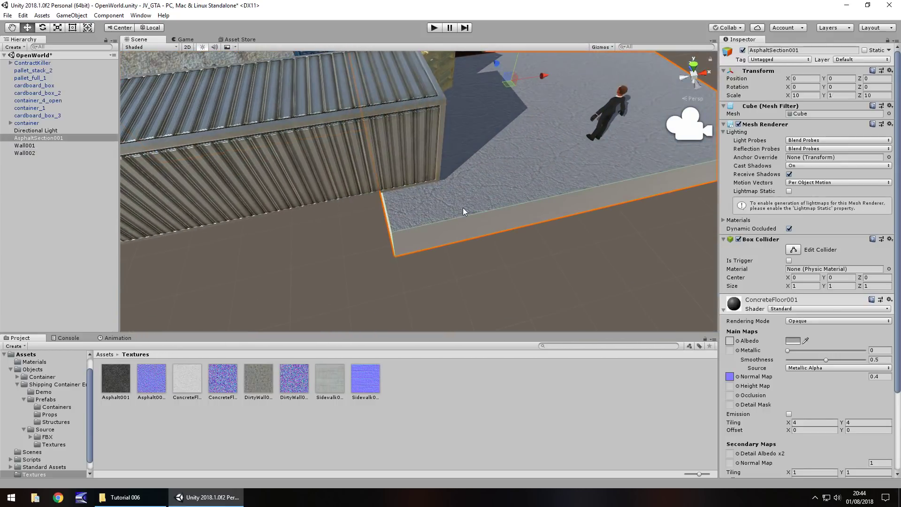
key(ctrl+d)
drag(516, 82, 282, 130)
Duplicate Wall002, set its Z scale to 10 and move the copy to X -20, Z 0 to close the yard's end.
right_drag(316, 179, 483, 115)
click(453, 93)
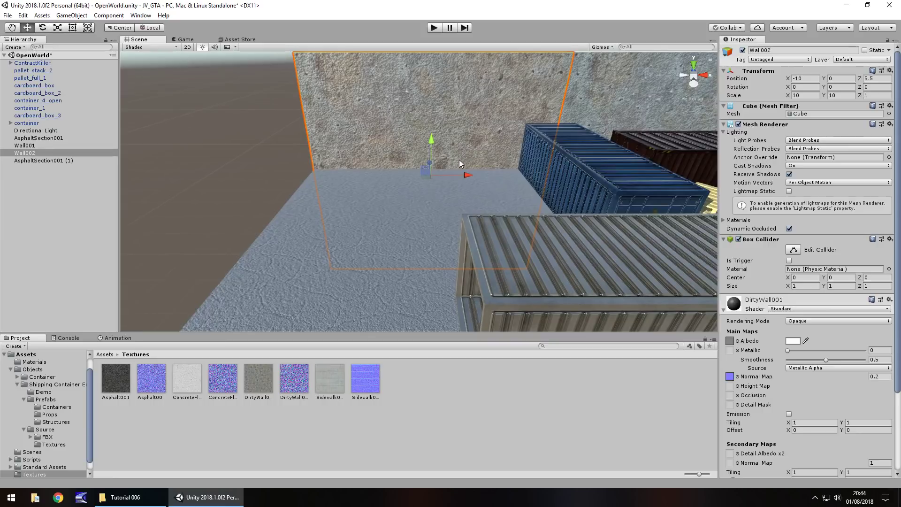
key(ctrl+d)
right_drag(533, 141, 353, 162)
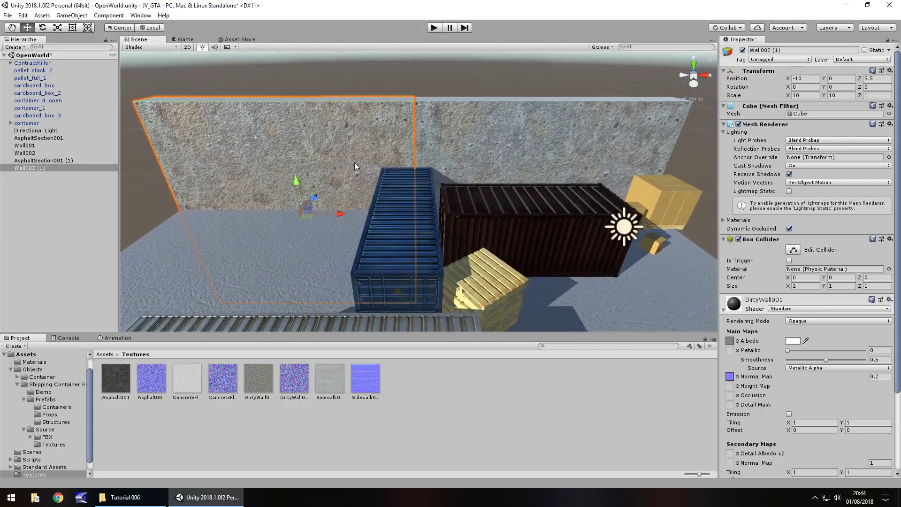
click(875, 95)
text(10)
right_drag(449, 81, 408, 209)
drag(454, 226, 280, 198)
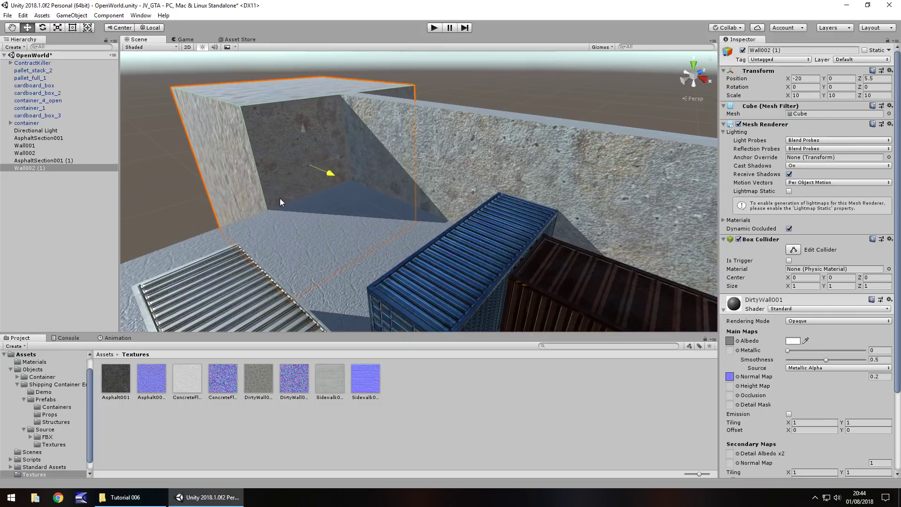
drag(338, 162, 266, 171)
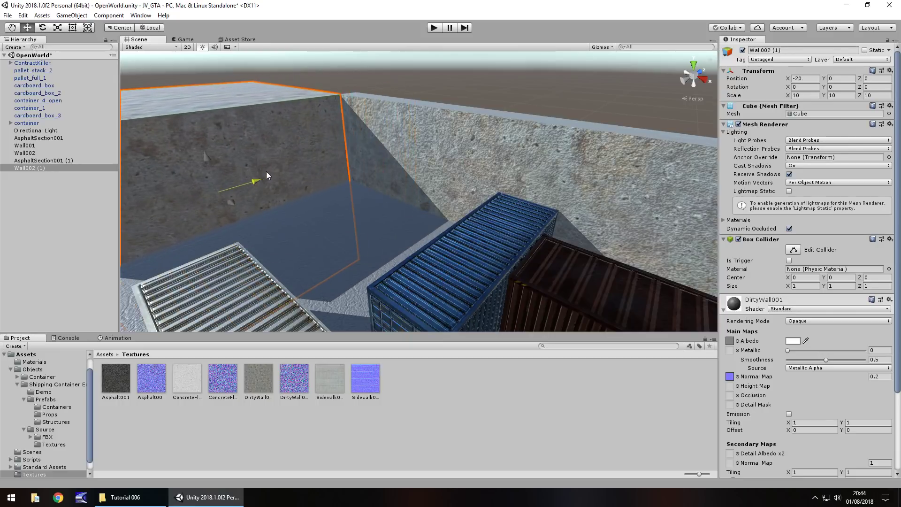
Duplicate Wall002 and move the copy to Z -5.5 on the opposite side of the yard.
click(388, 88)
scroll(440, 62, up, 5)
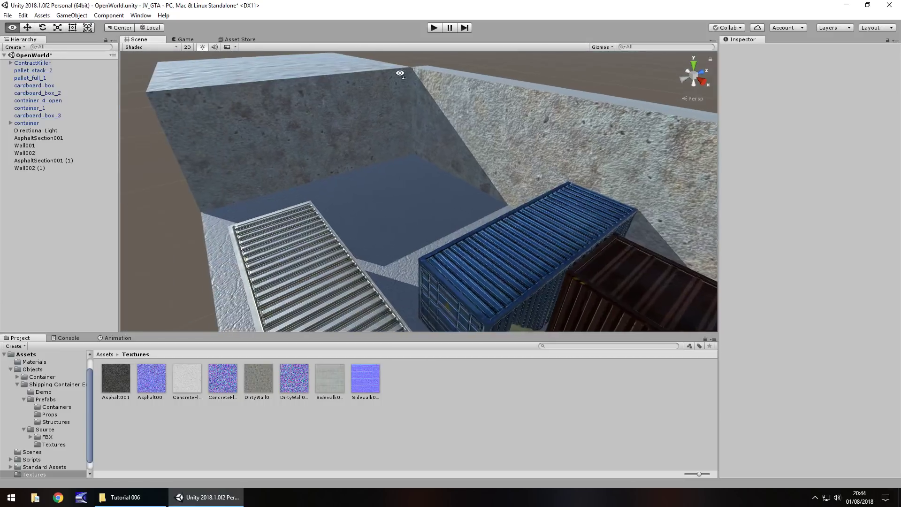
middle_drag(427, 110, 446, 185)
scroll(472, 165, up, 5)
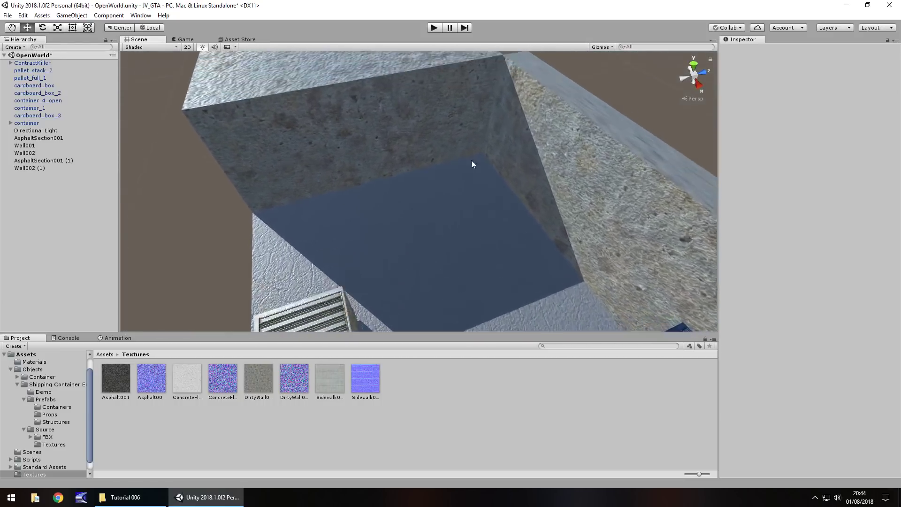
right_drag(298, 136, 357, 146)
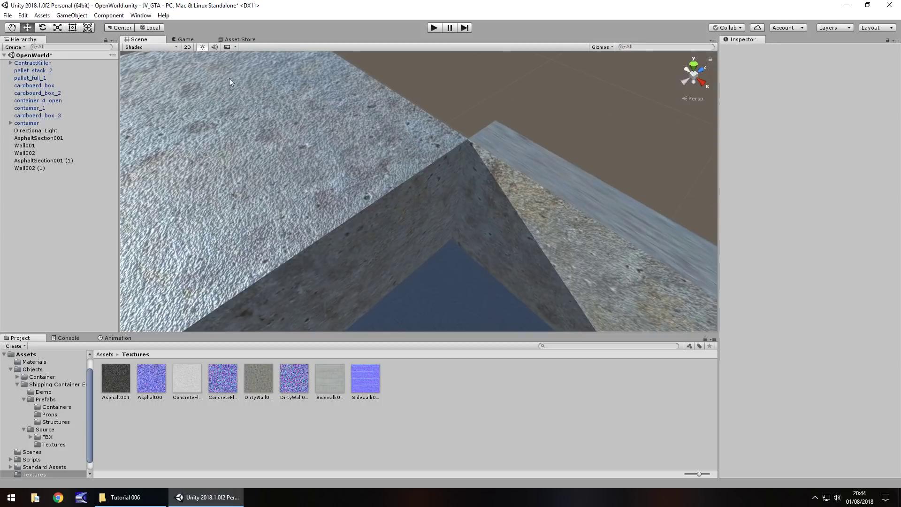
scroll(270, 136, down, 10)
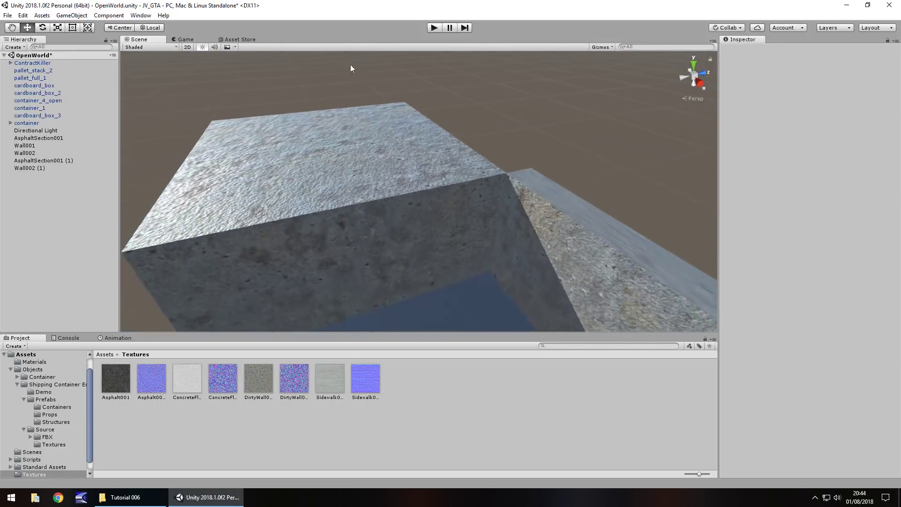
mouse_move(441, 112)
right_down()
mouse_move(425, 151)
mouse_move(436, 134)
mouse_move(429, 115)
mouse_move(392, 126)
mouse_move(439, 137)
mouse_move(433, 128)
right_up()
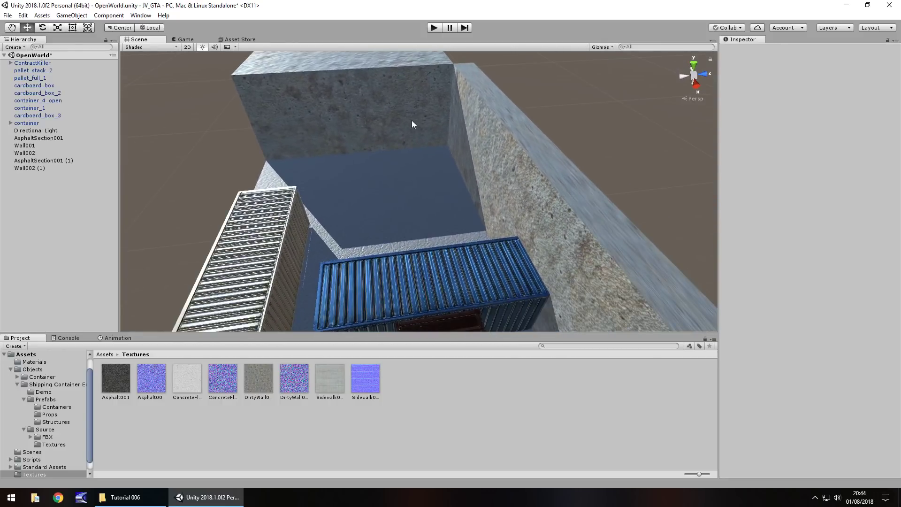
click(469, 115)
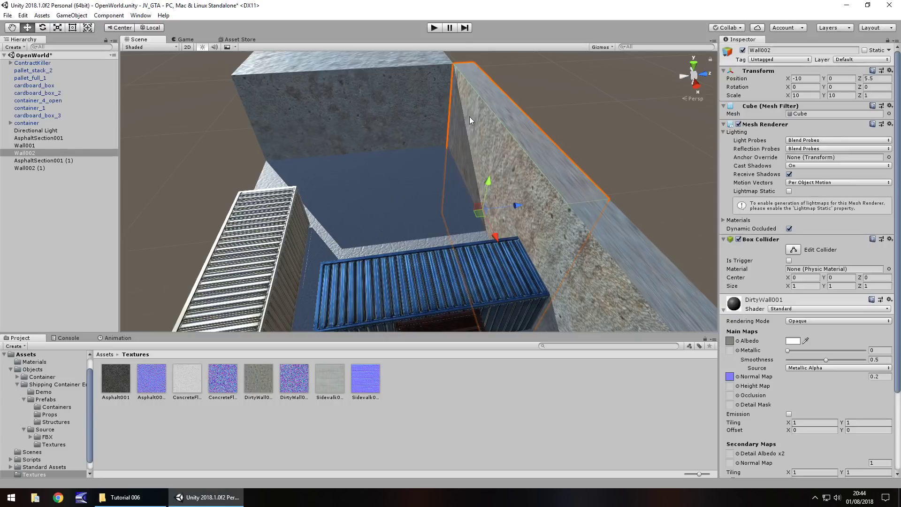
key(ctrl+d)
ctrl+drag(516, 206, 294, 221)
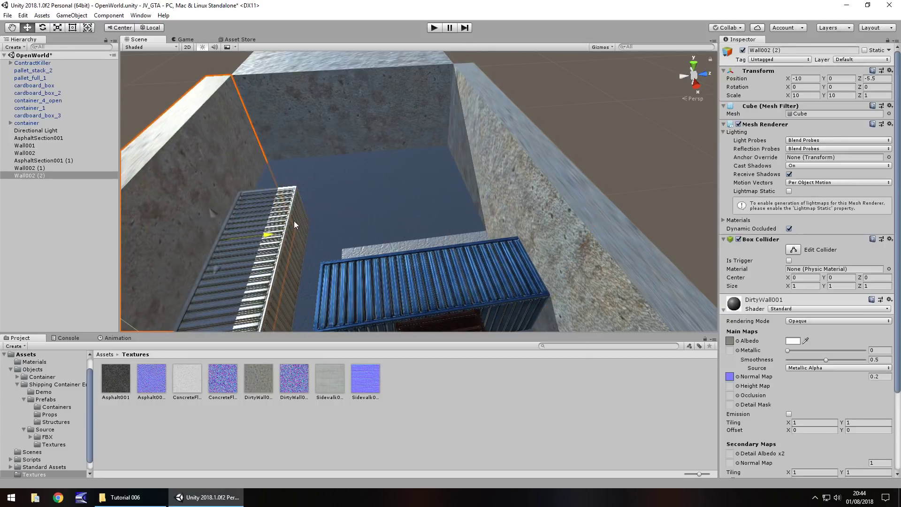
Duplicate the Z -5.5 side wall and move the copy to X 0 to extend that side.
right_drag(294, 220, 360, 170)
key(ctrl+d)
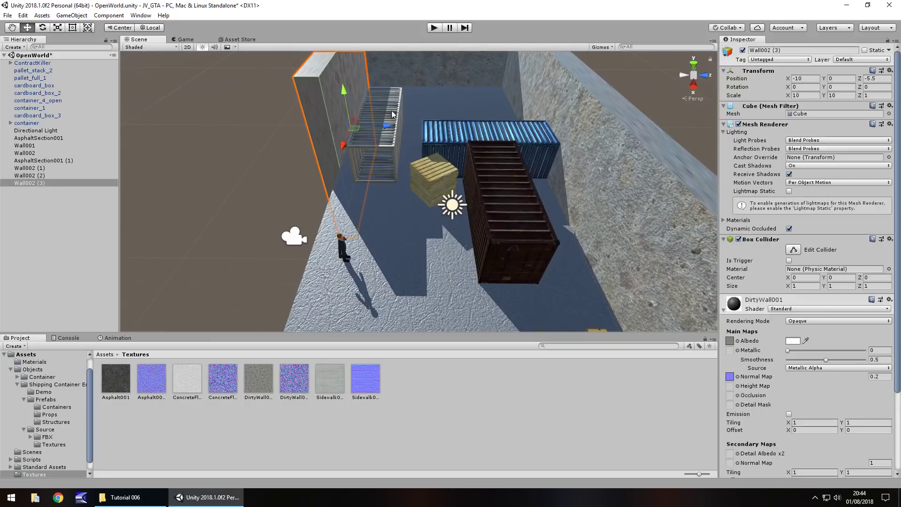
drag(343, 146, 287, 207)
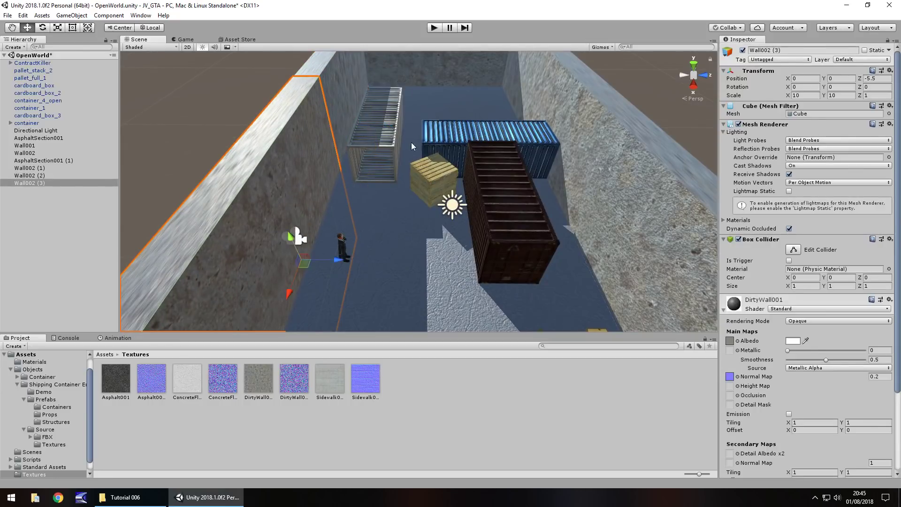
Move the large pallet of boxes across the yard to stand in front of the open container.
right_drag(411, 142, 484, 228)
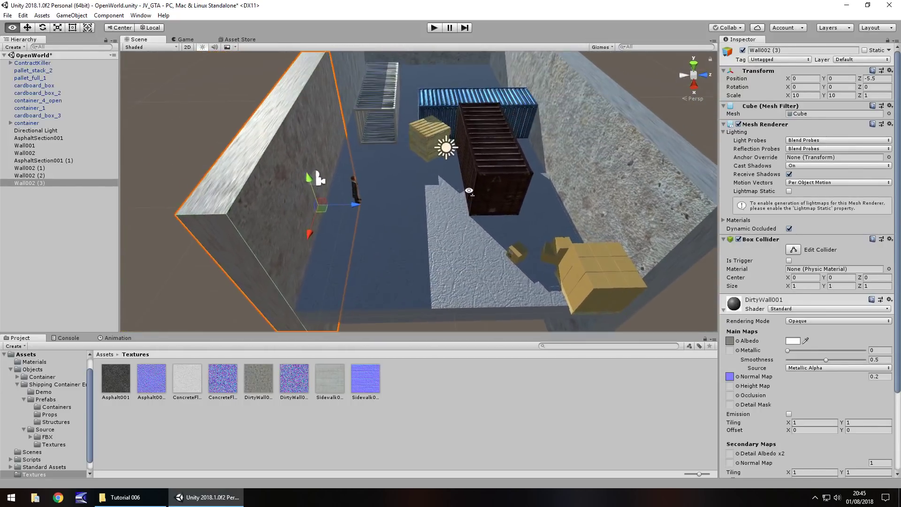
right_drag(463, 283, 438, 207)
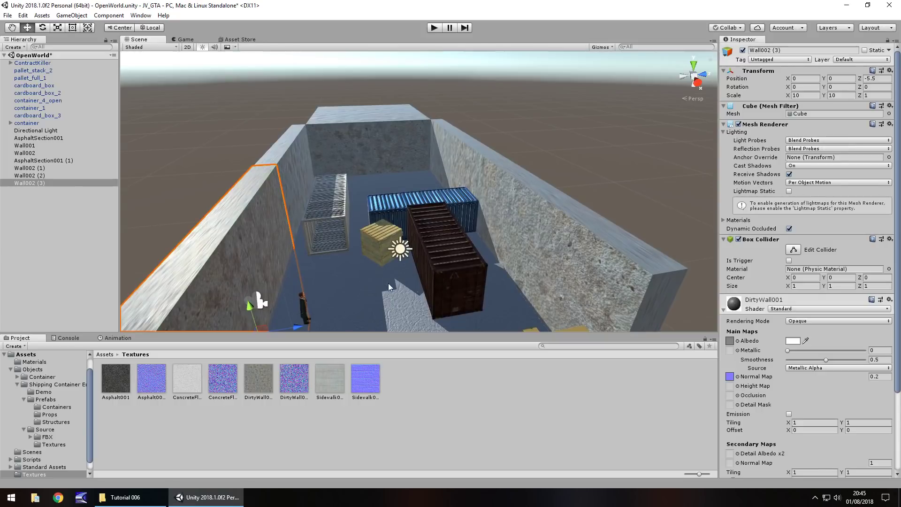
right_drag(388, 287, 527, 247)
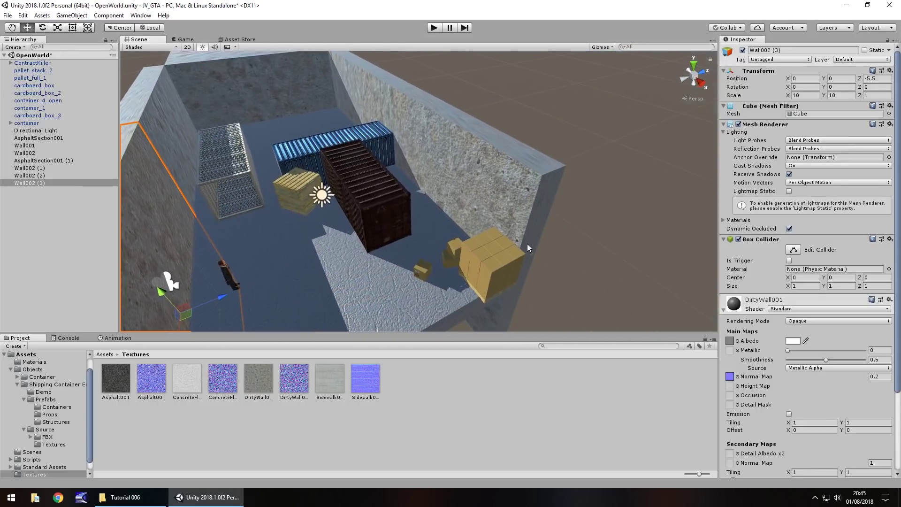
click(485, 269)
drag(514, 294, 272, 232)
Shift the blue container, the dark red container and the pallet stack deeper into the yard.
click(304, 161)
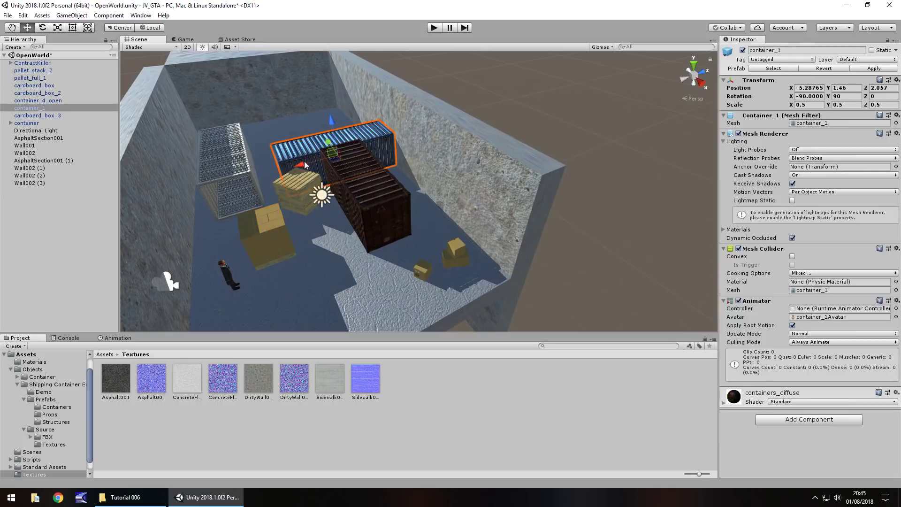
drag(325, 139, 306, 110)
click(355, 180)
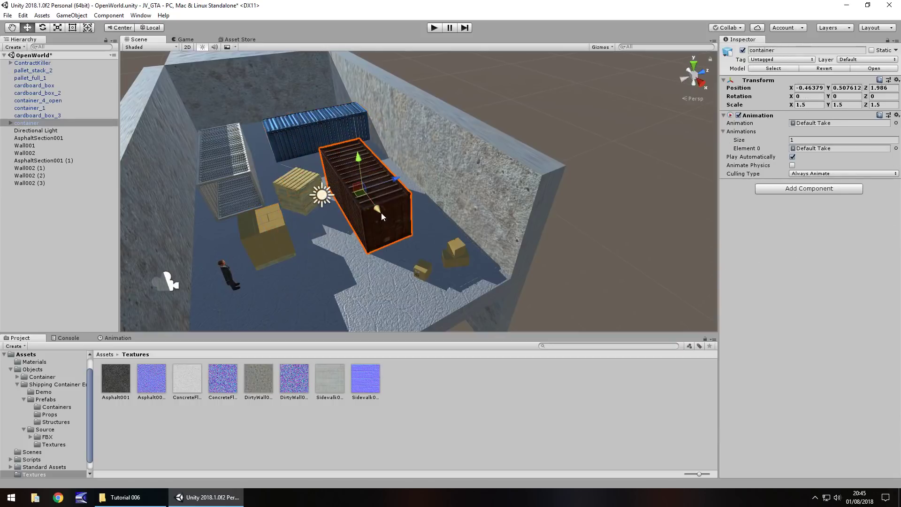
drag(381, 215, 348, 182)
click(300, 202)
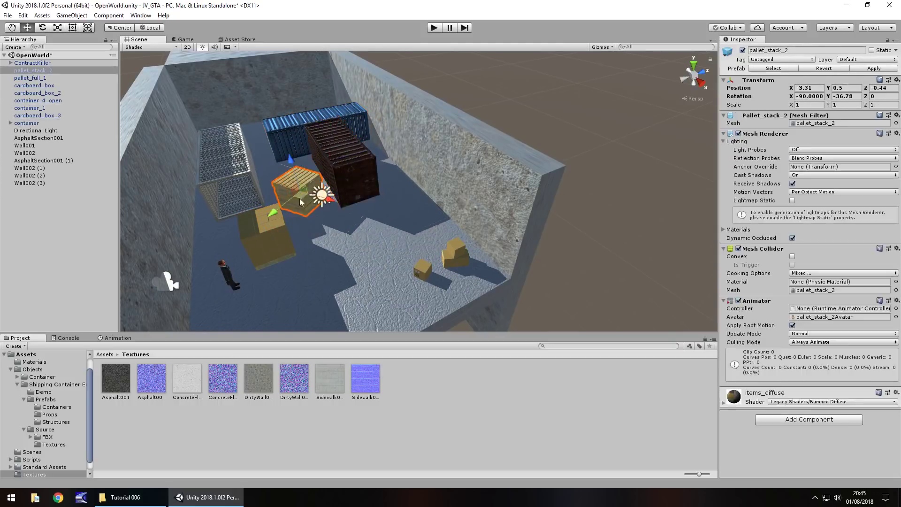
drag(300, 202, 298, 190)
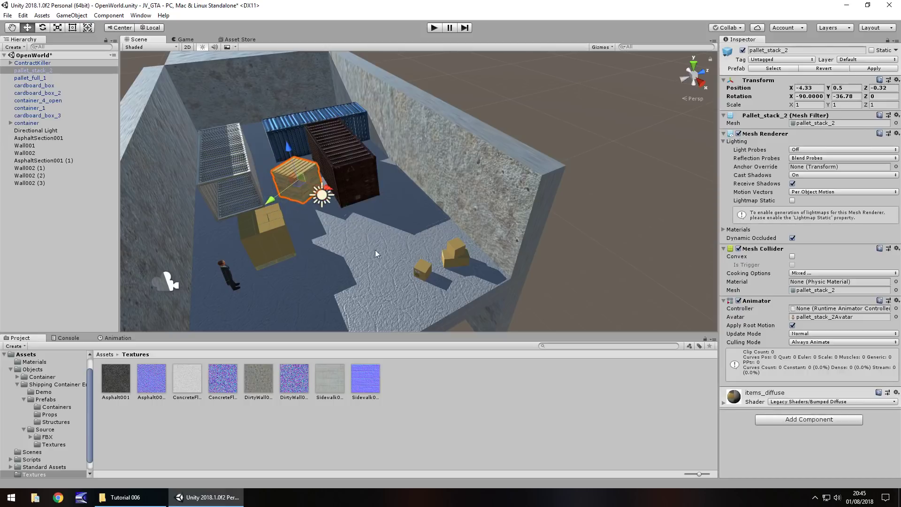
Select cardboard_box, cardboard_box_2 and cardboard_box_3 together and move them slightly towards the containers.
click(457, 259)
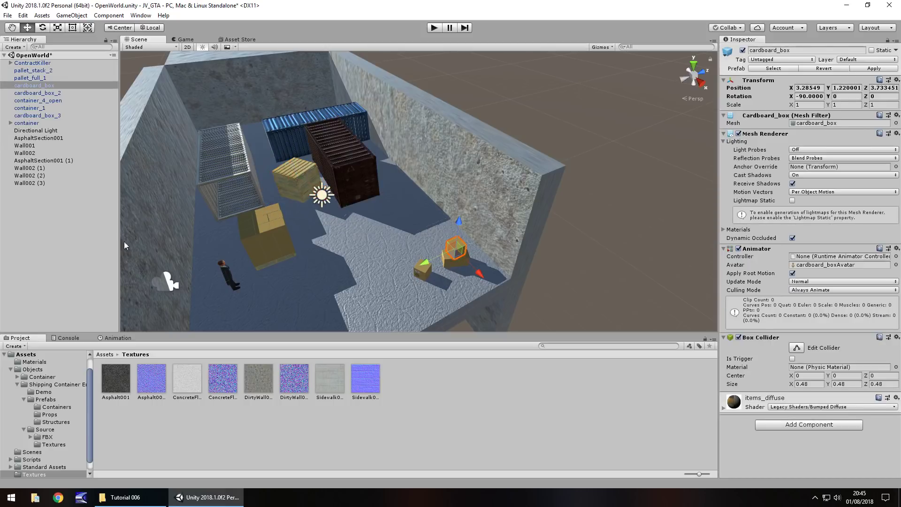
ctrl+click(37, 93)
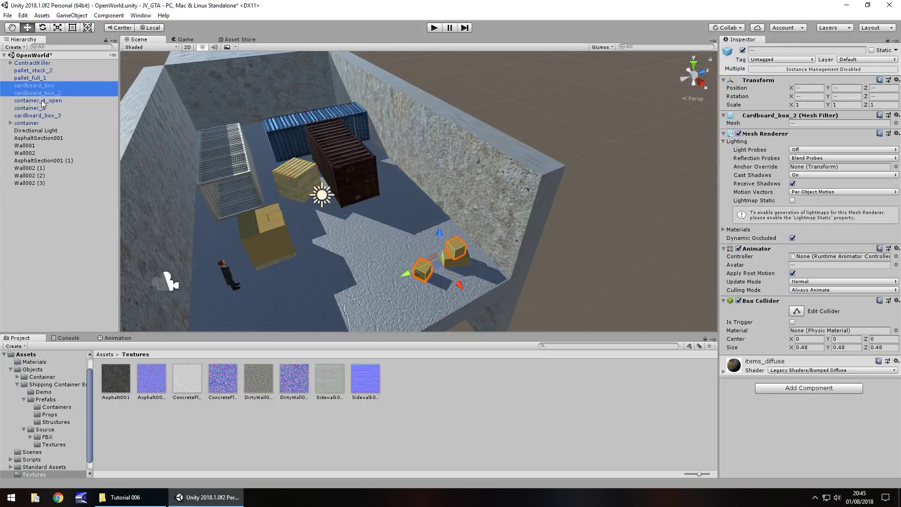
ctrl+click(41, 101)
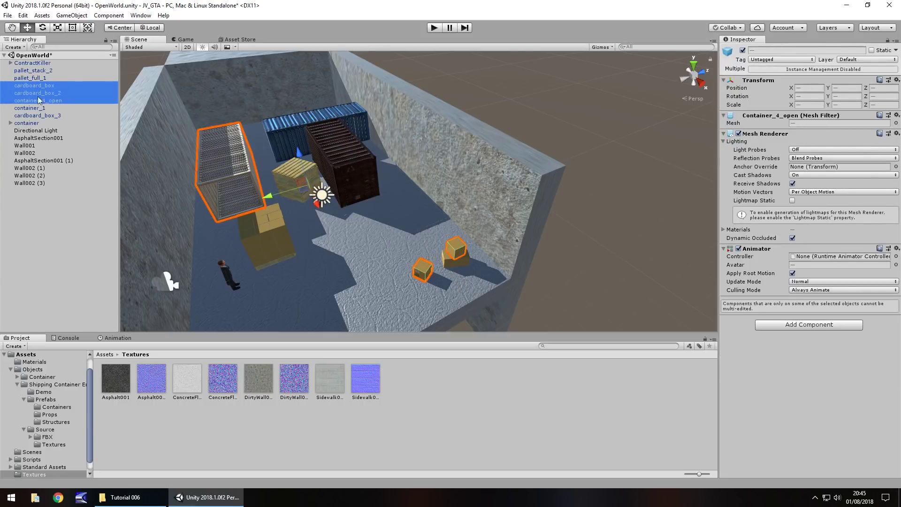
ctrl+click(42, 101)
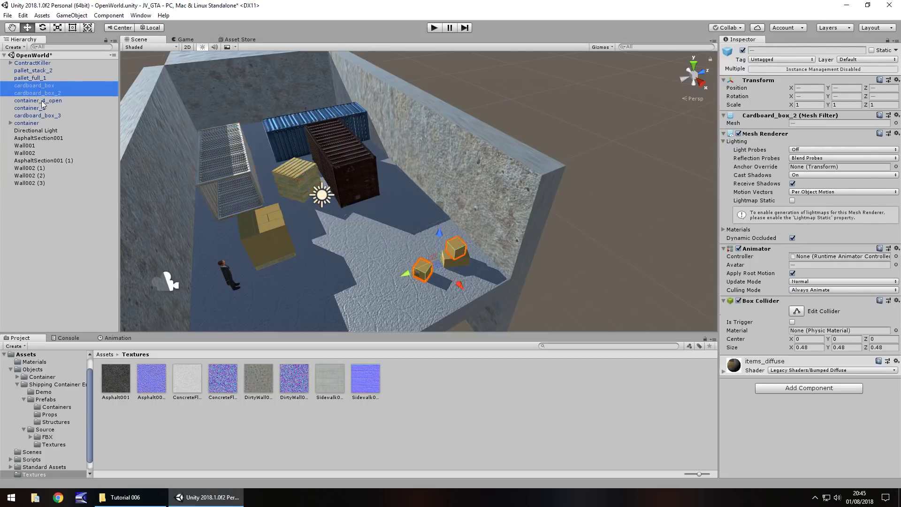
ctrl+click(42, 115)
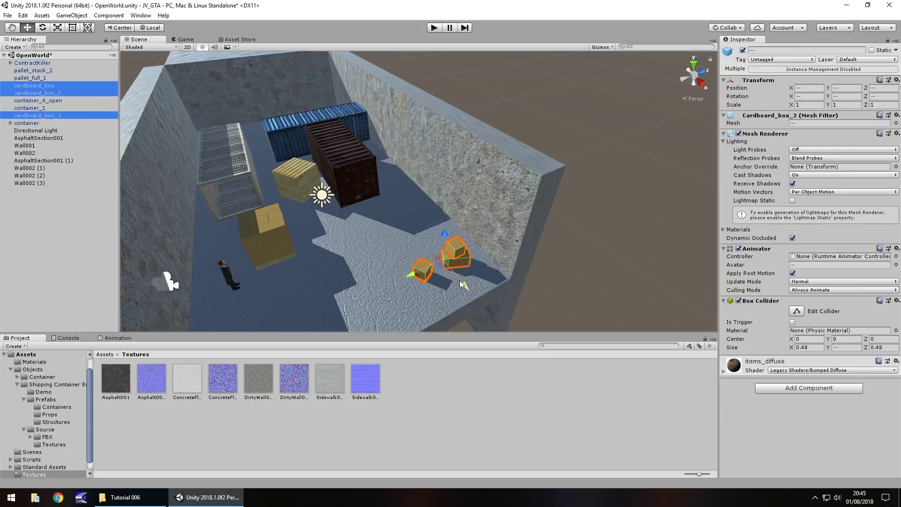
drag(443, 269, 399, 226)
Duplicate the three cardboard boxes, place the copies beside the large box pallet and rotate them to -61.5 in Y.
key(ctrl+d)
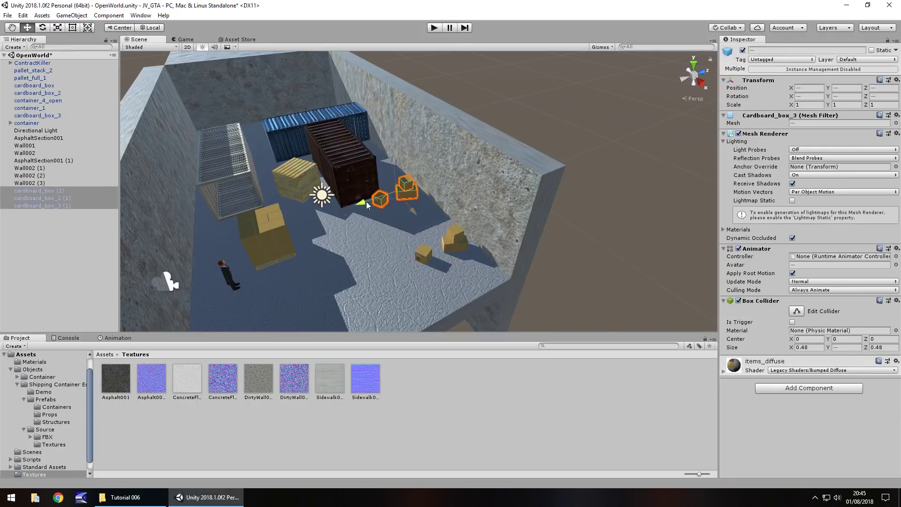
drag(366, 201, 289, 227)
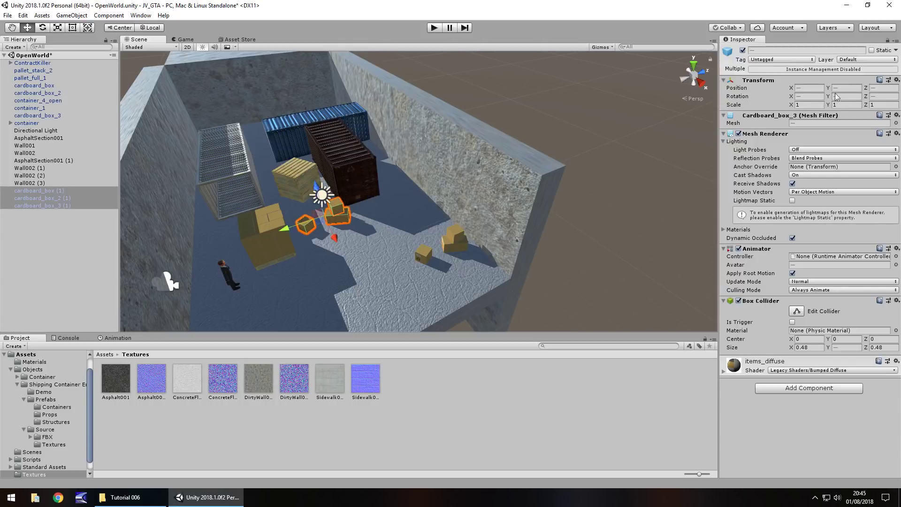
drag(835, 96, 399, 201)
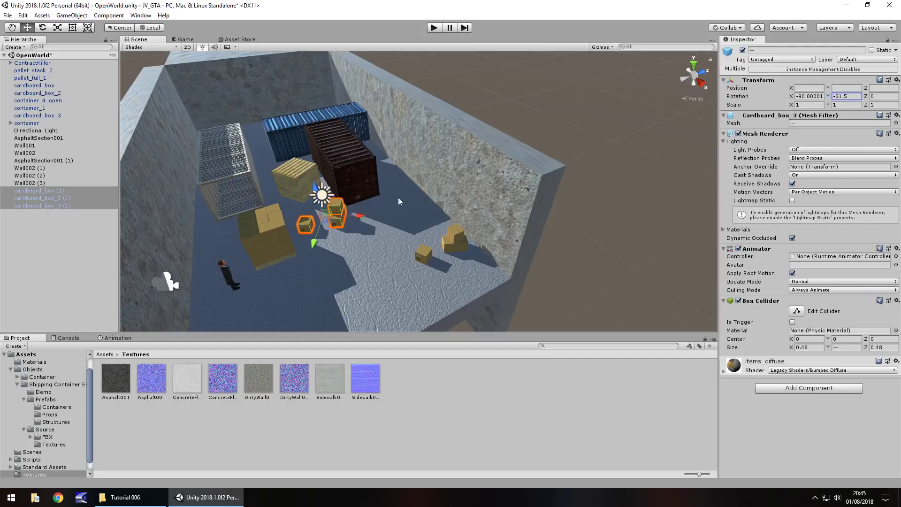
Move the duplicated cardboard_box_2 (1) next to the large box pallet, to about X -0.76, Z -1.1.
click(309, 227)
mouse_move(297, 241)
mouse_down()
mouse_move(295, 250)
mouse_move(310, 252)
mouse_up()
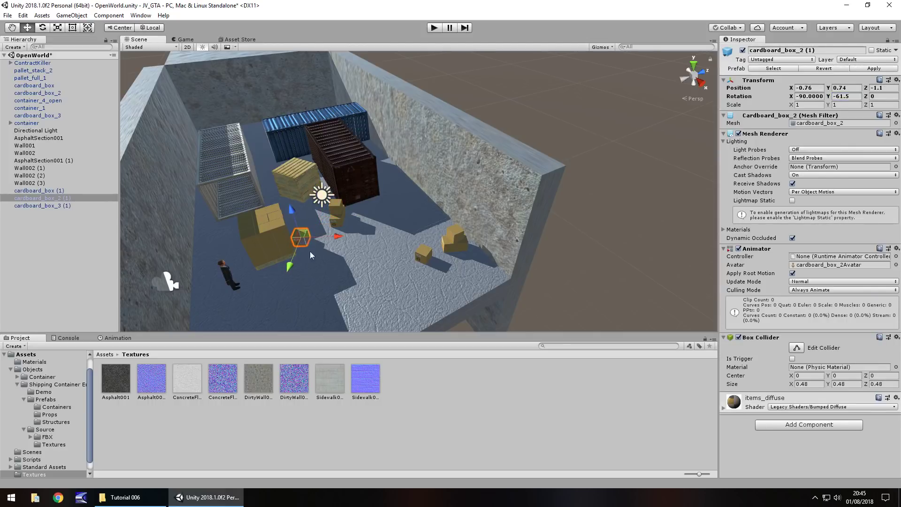
right_drag(310, 252, 371, 160)
middle_drag(371, 160, 370, 122)
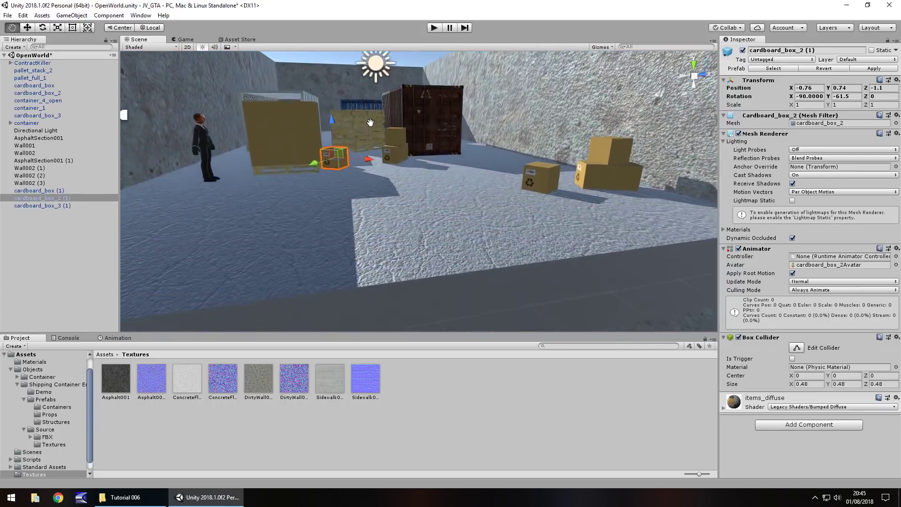
Duplicate both concrete floor sections and raise the copies to Y 5 as a ceiling over the yard.
right_drag(371, 122, 465, 211)
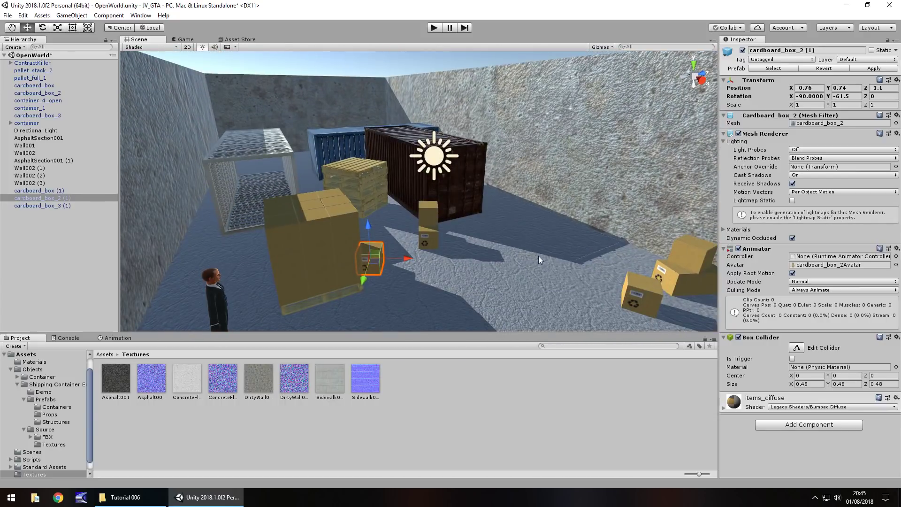
right_drag(525, 273, 477, 314)
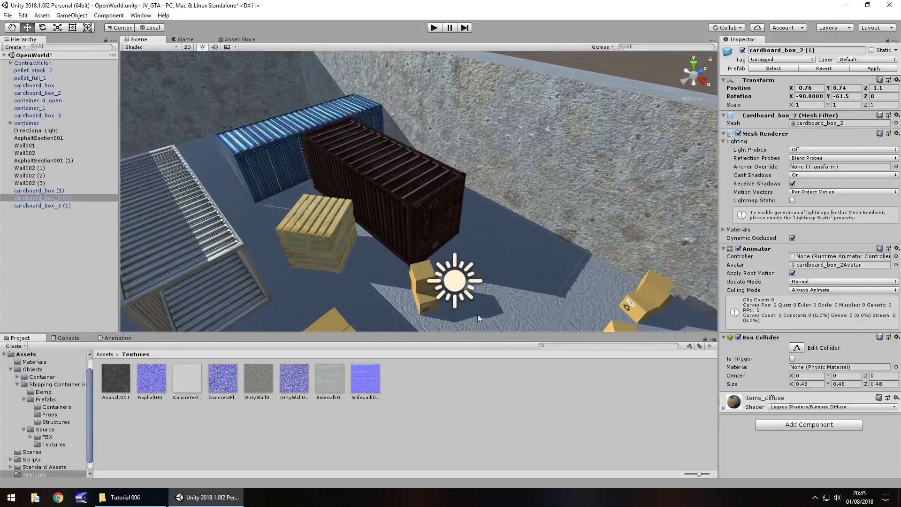
click(565, 290)
right_drag(187, 186, 278, 227)
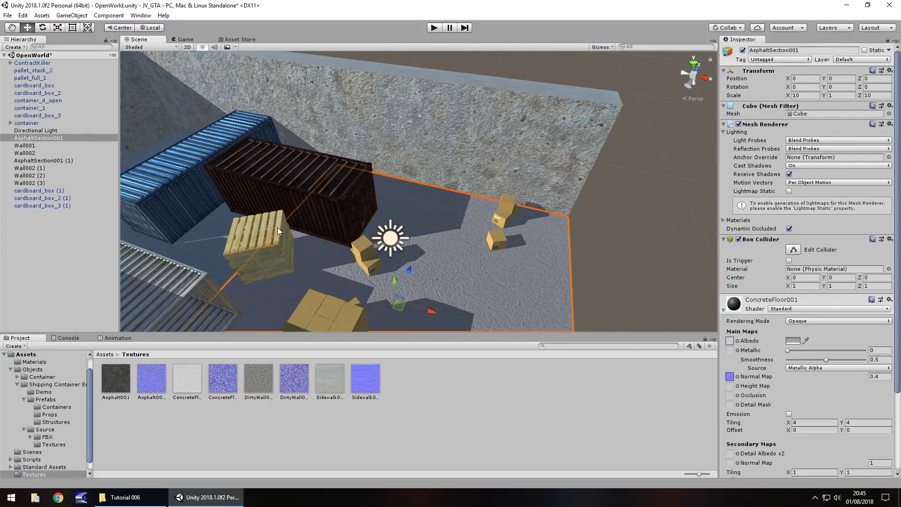
shift+click(199, 246)
key(ctrl+d)
drag(261, 241, 211, 160)
middle_drag(378, 235, 363, 101)
right_drag(363, 101, 408, 178)
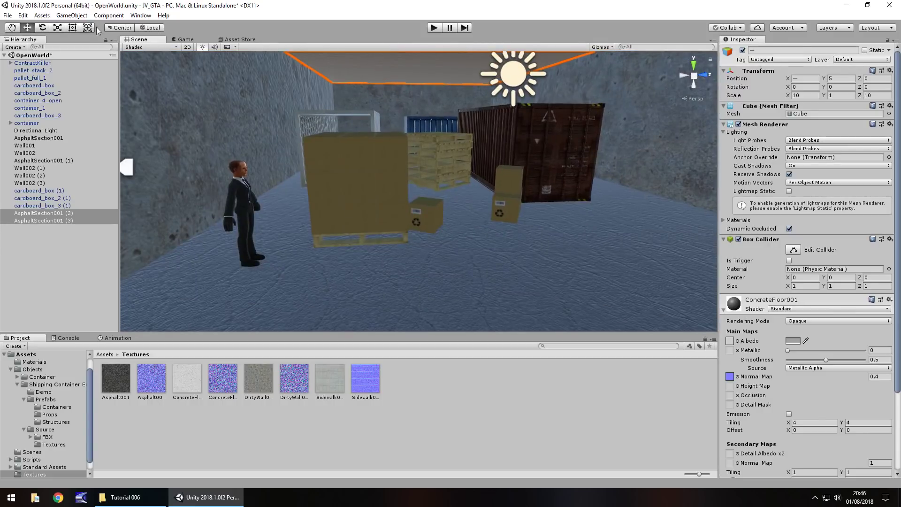
Add a camera in the yard at about X 2.56, Y 1.52 and rotate it to -90 in Y.
click(74, 17)
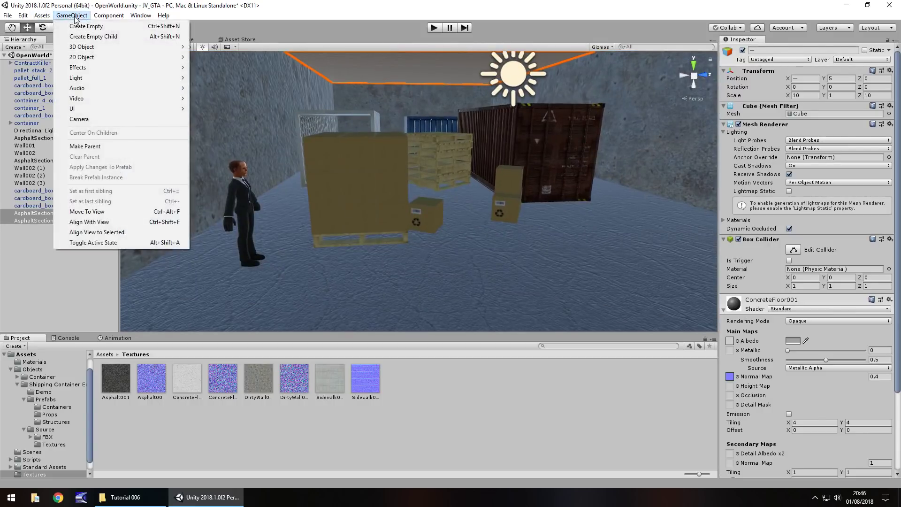
click(98, 118)
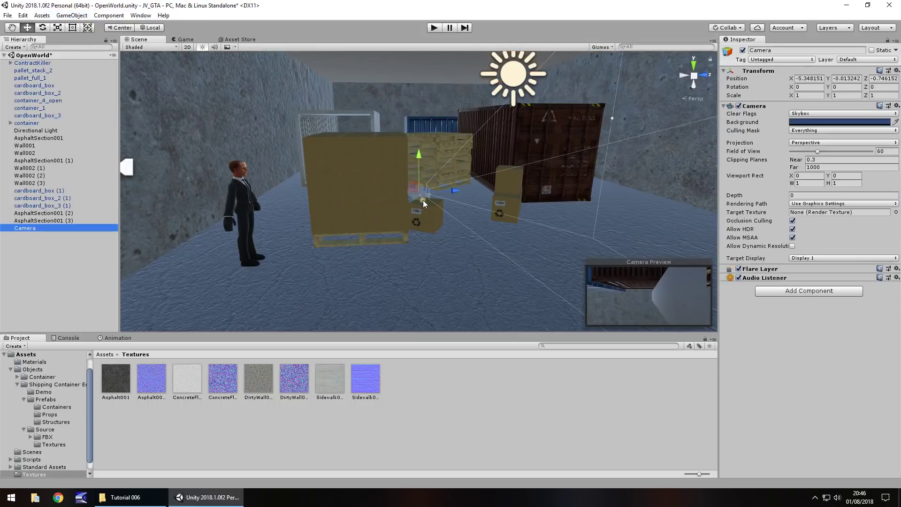
drag(423, 200, 474, 174)
right_drag(500, 201, 491, 202)
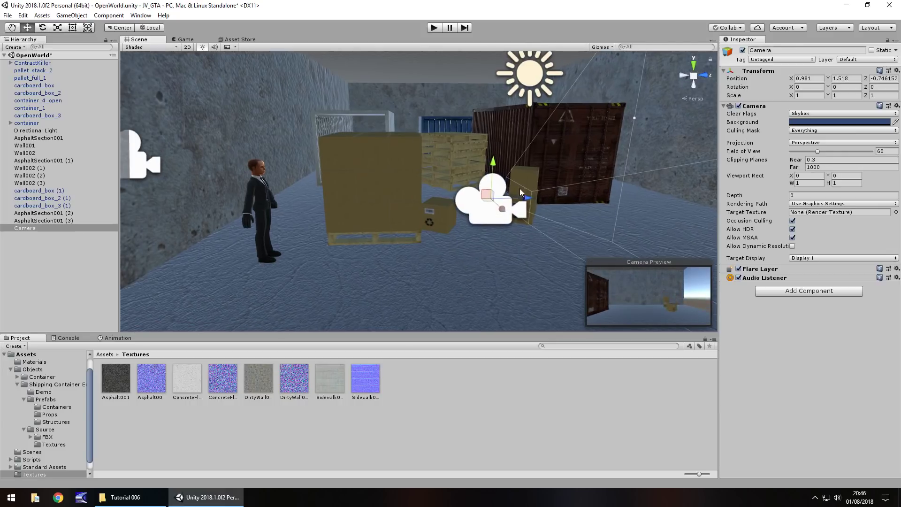
drag(491, 203, 712, 162)
click(846, 87)
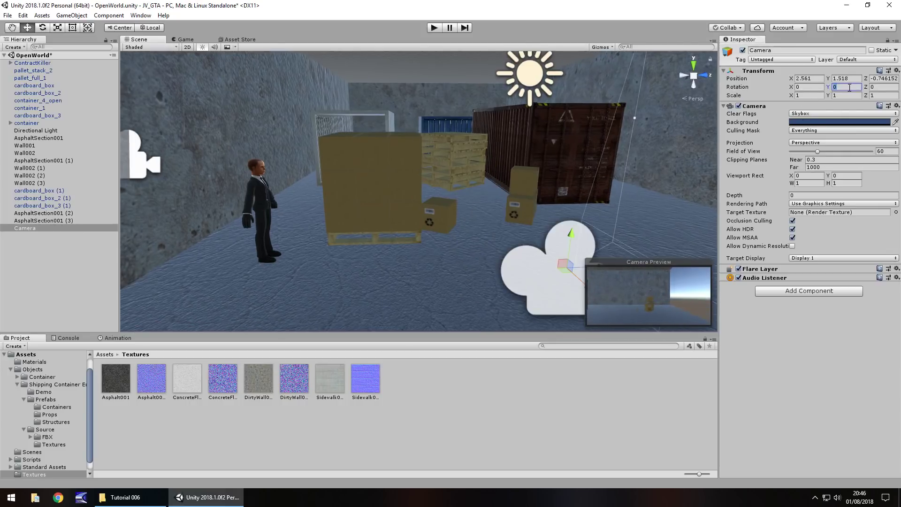
text(90-90)
Lower the camera and shift it towards the containers, to about X 1.53, Y 0.75.
scroll(472, 165, up, 3)
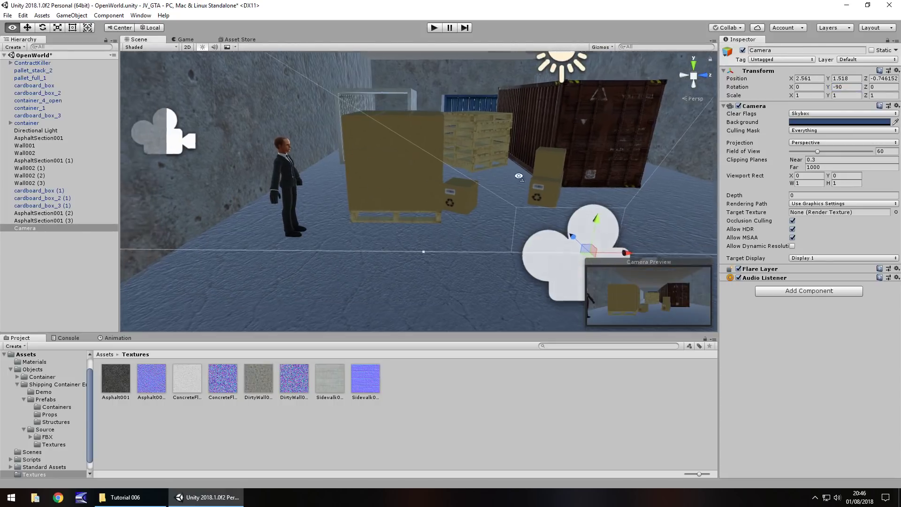
middle_drag(581, 188, 389, 137)
drag(389, 137, 399, 185)
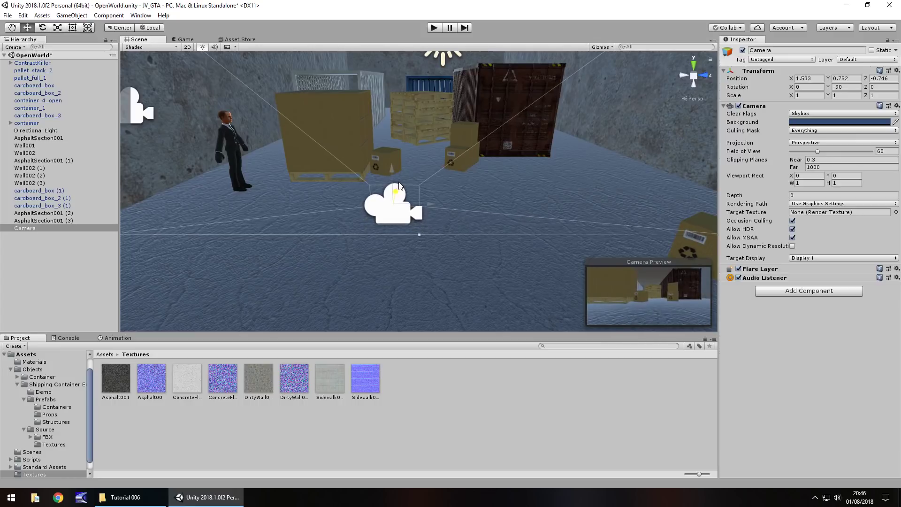
right_drag(399, 183, 532, 272)
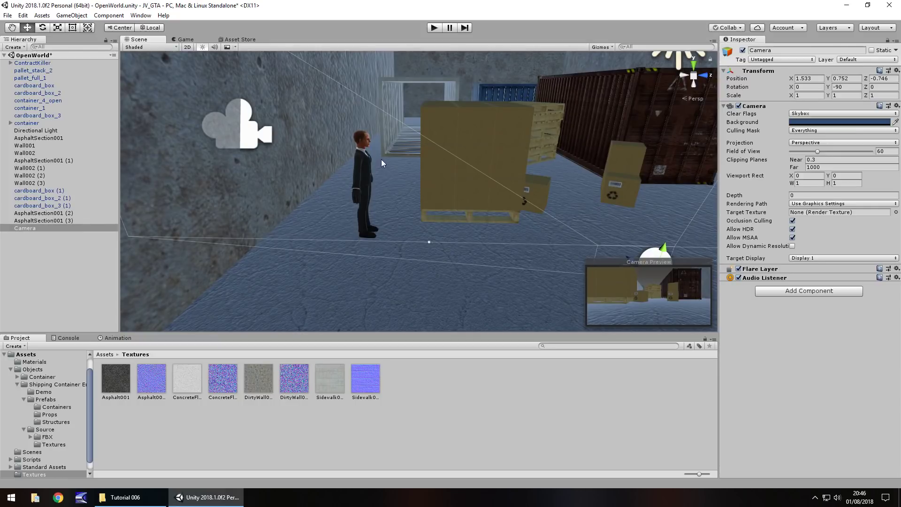
Deactivate the ContractKiller character, then run the scene briefly to check the new camera's view and stop it.
click(33, 64)
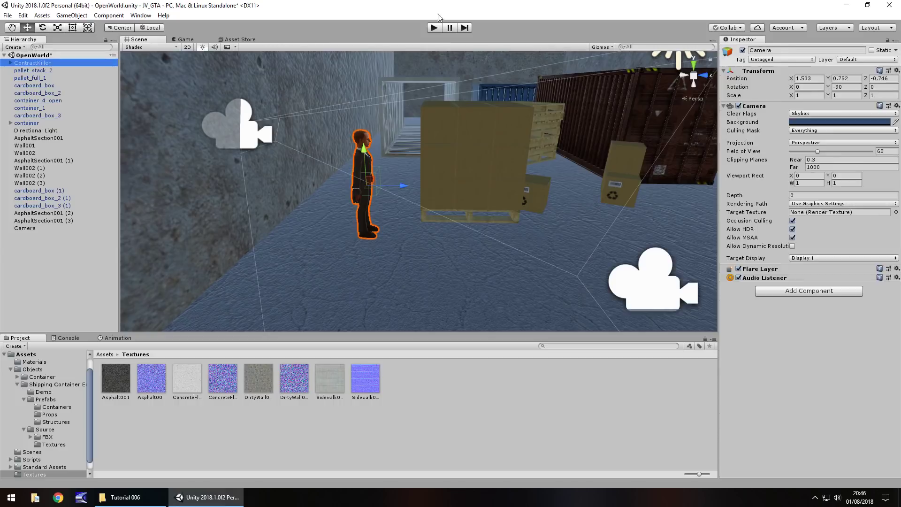
click(742, 50)
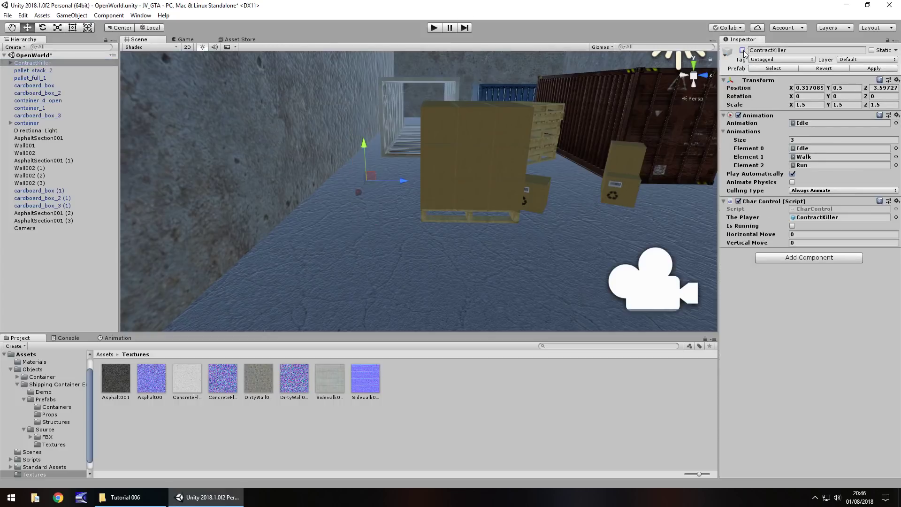
click(434, 28)
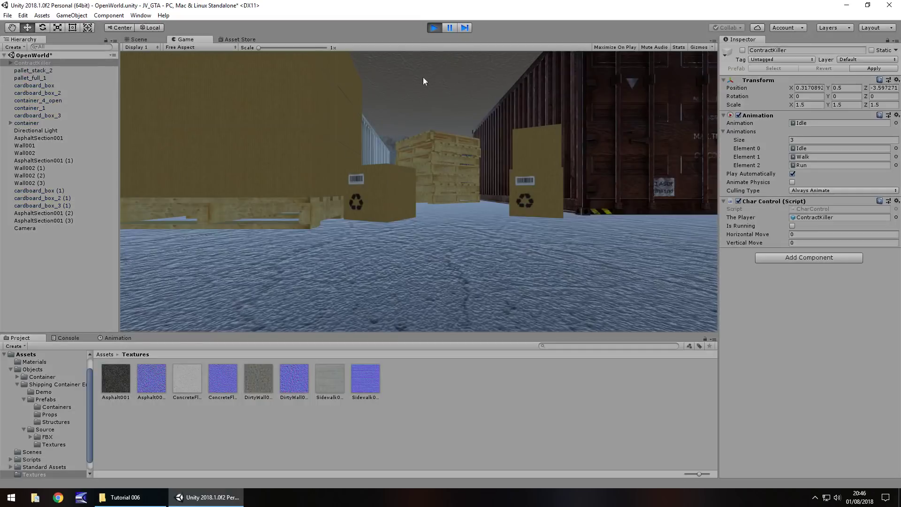
click(434, 28)
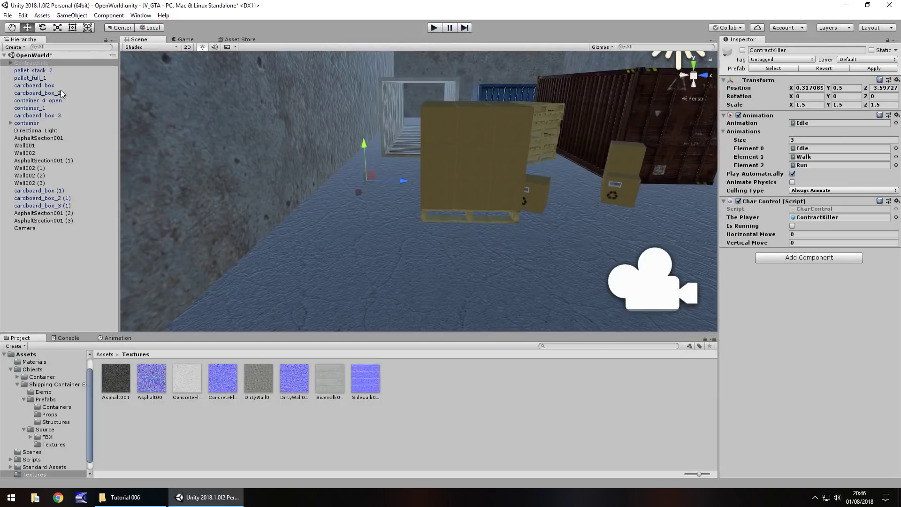
Move the new camera back from the boxes to about X 2.27.
double_click(26, 227)
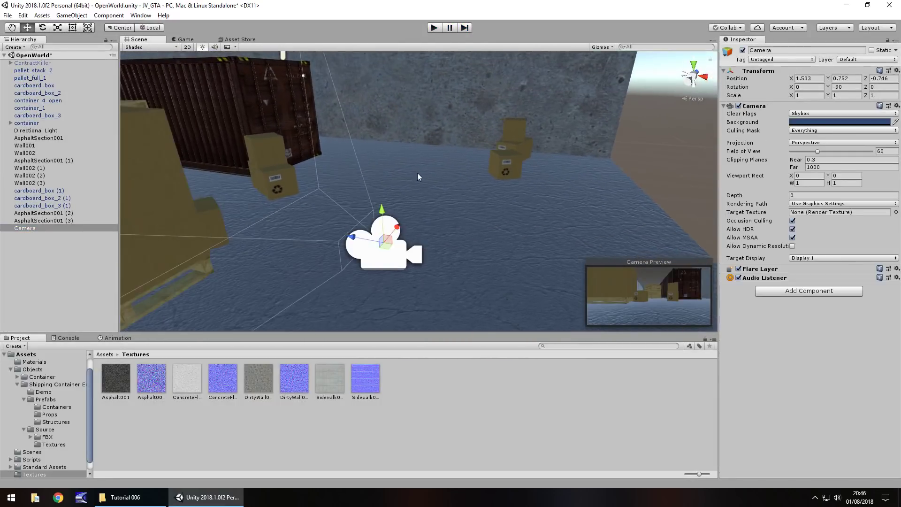
drag(370, 244, 519, 259)
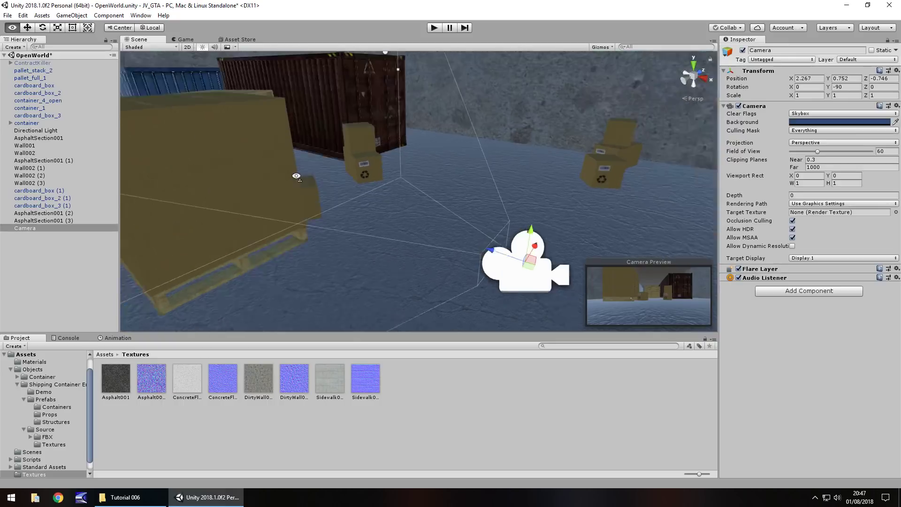
middle_drag(296, 167, 362, 195)
Move pallet_full_1 back from the camera to about X -2.11, Z -2.89 and rotate it to -15.8 in Y.
click(487, 185)
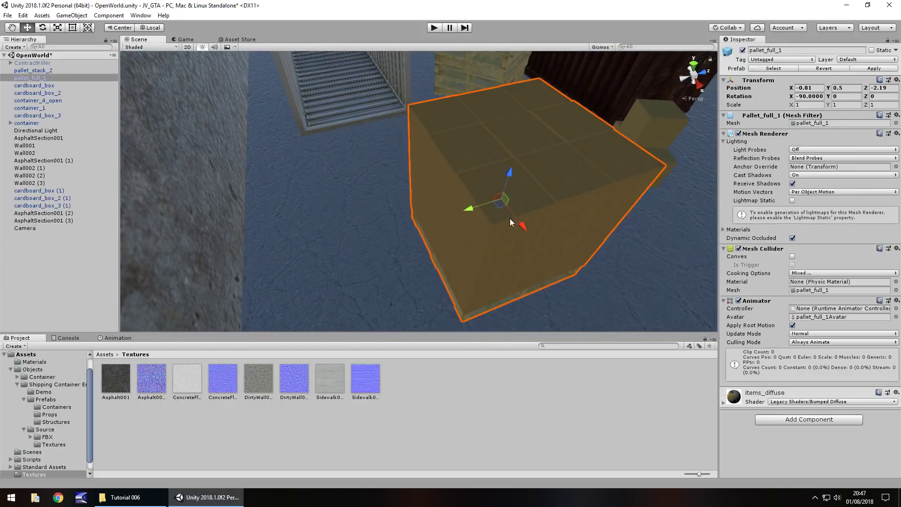
drag(471, 206, 370, 148)
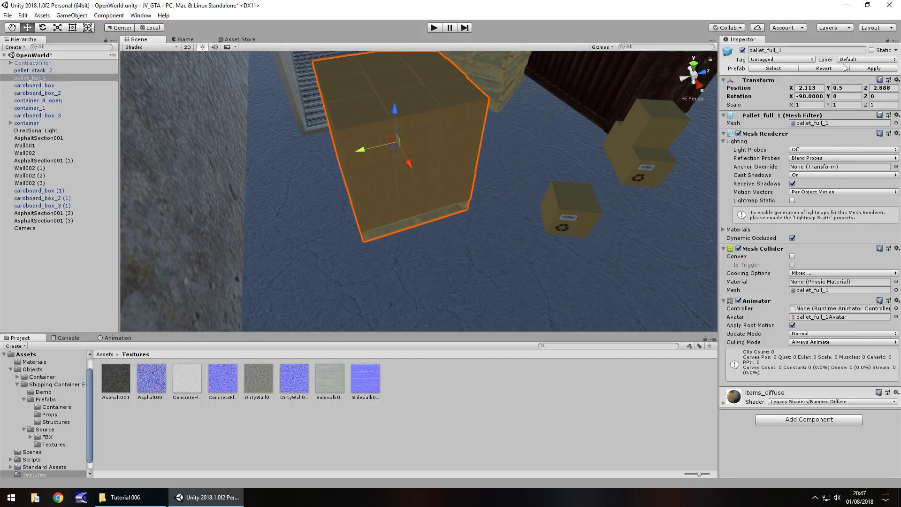
drag(789, 95, 671, 100)
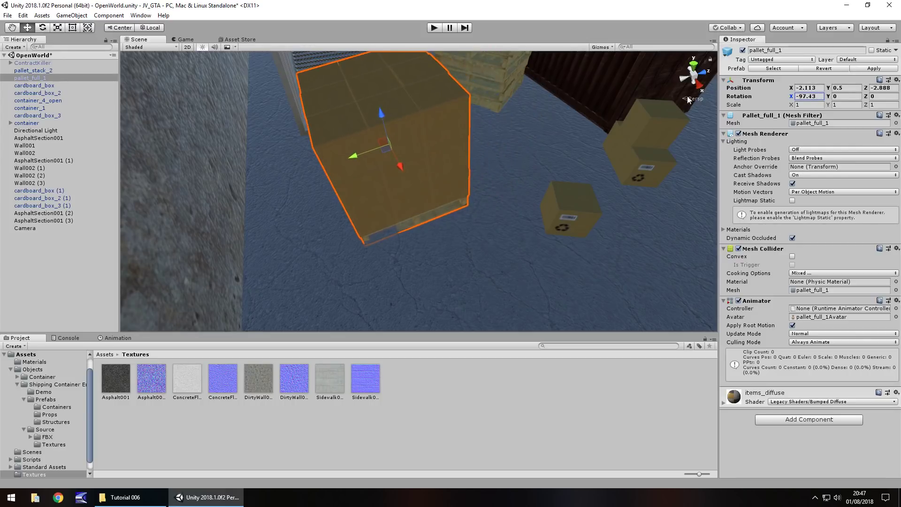
key(ctrl+z)
drag(830, 97, 797, 119)
right_drag(593, 182, 477, 97)
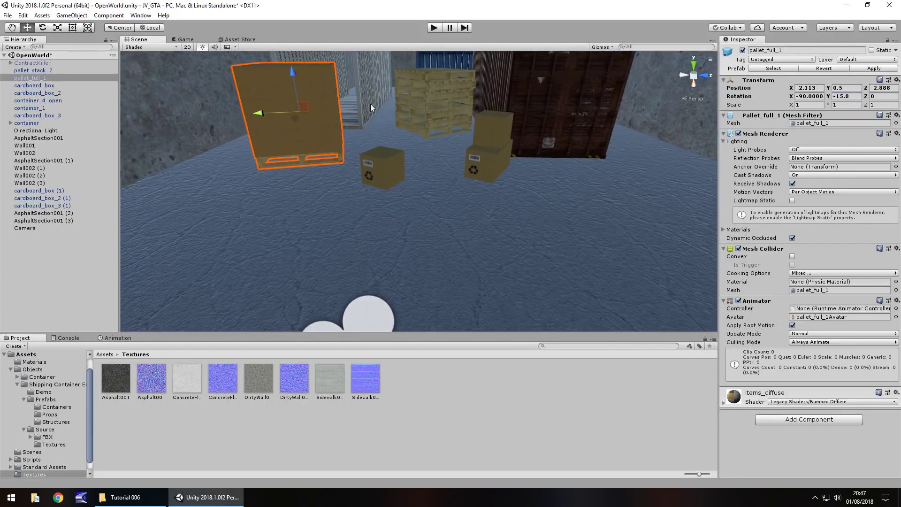
Add a particle system and place it among the cardboard boxes at about X -0.83, Y 0.76, Z -0.74.
click(72, 15)
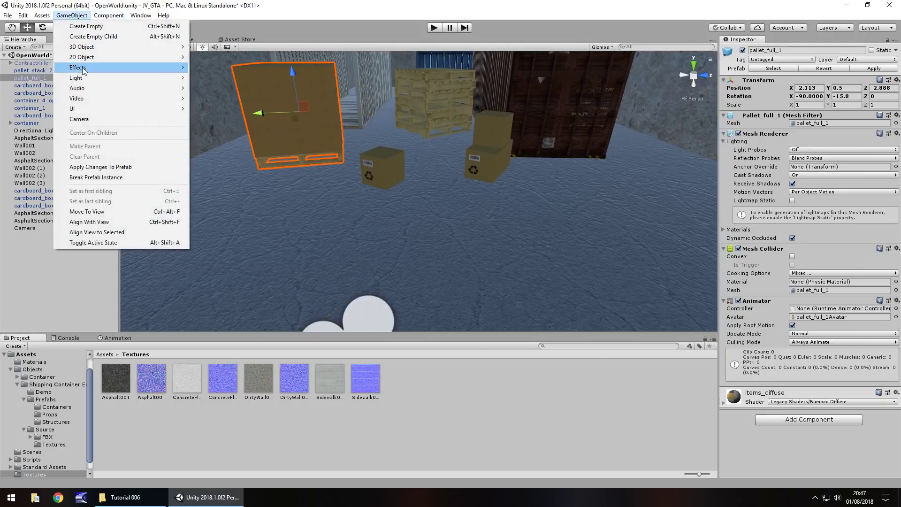
click(229, 69)
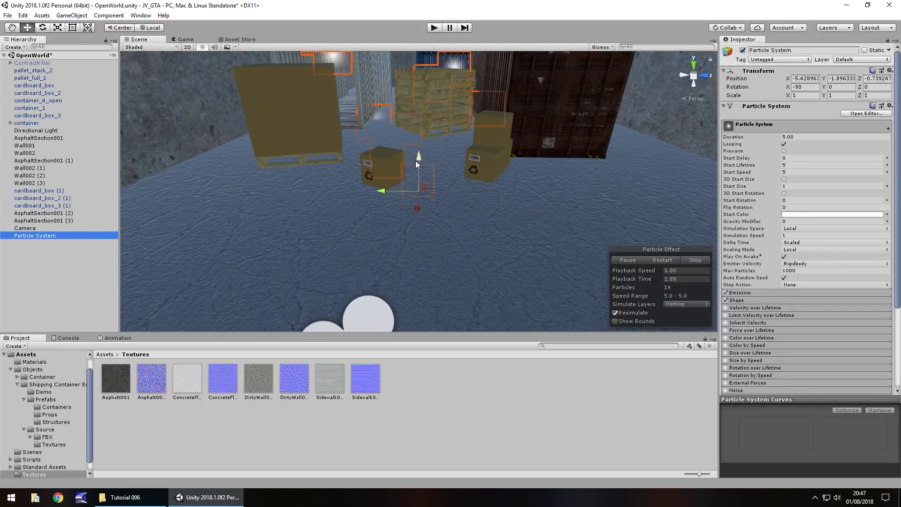
mouse_move(413, 154)
mouse_down()
mouse_move(405, 176)
mouse_move(403, 140)
mouse_up()
right_drag(404, 139, 420, 184)
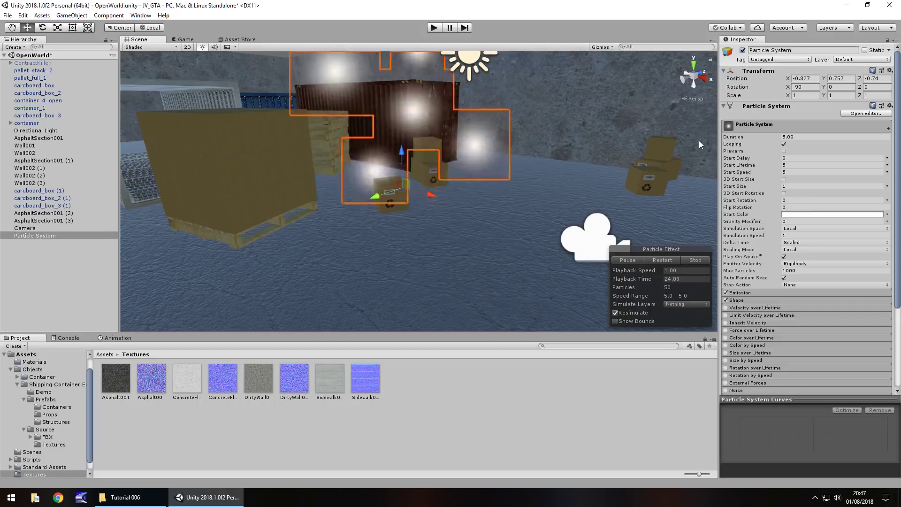
Enable Prewarm on the particle system and set its Start Speed to 0.5.
click(784, 150)
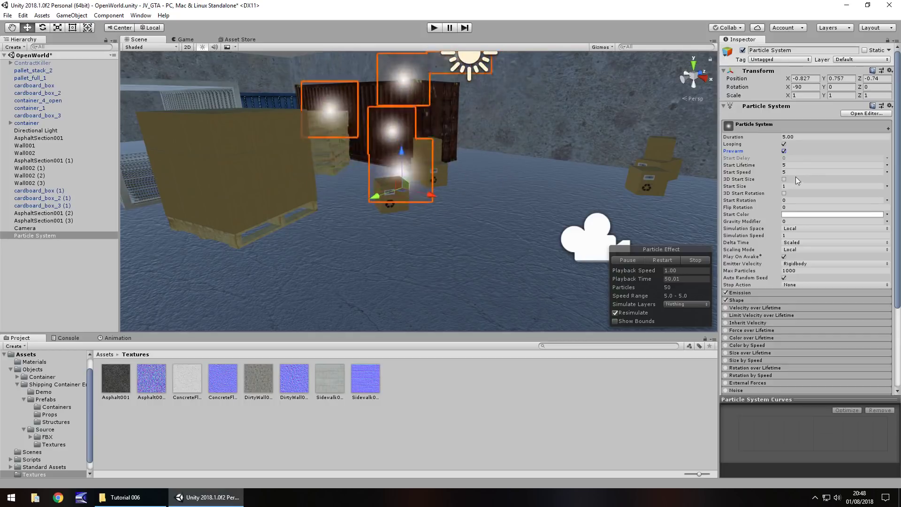
click(763, 172)
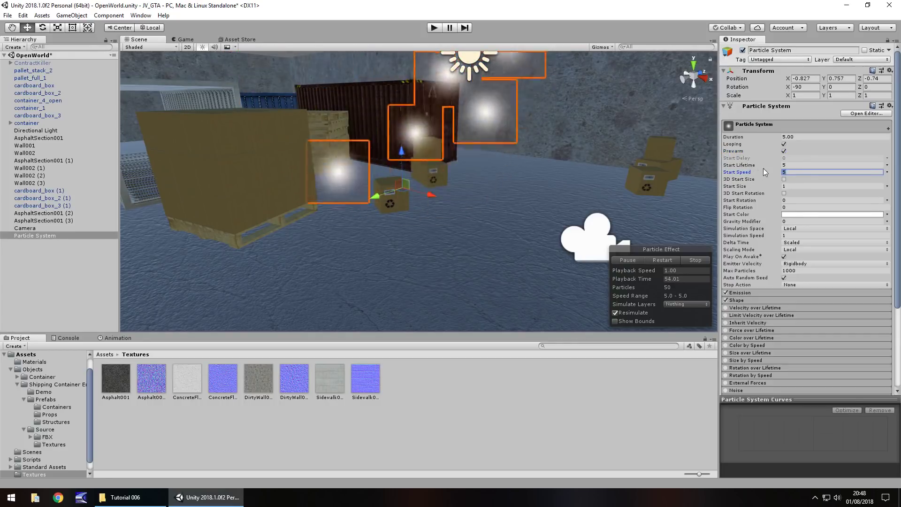
text(1)
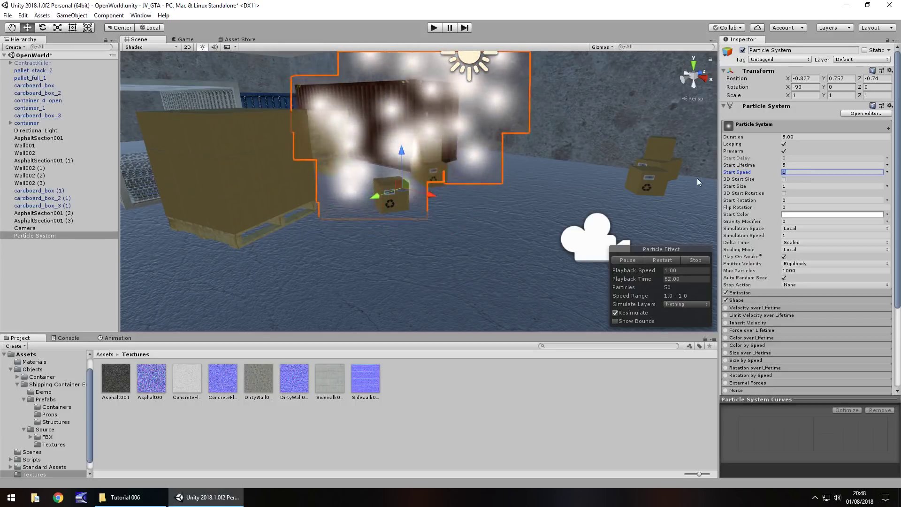
text(0.)
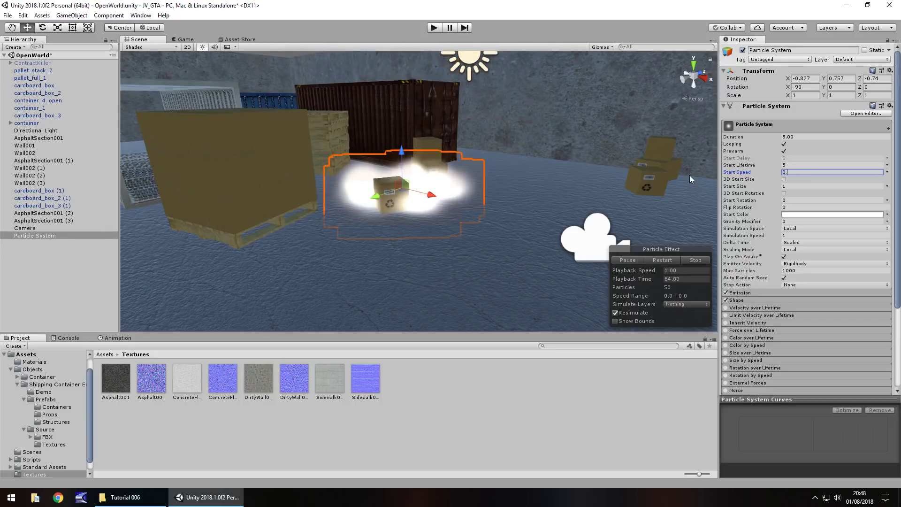
text(5)
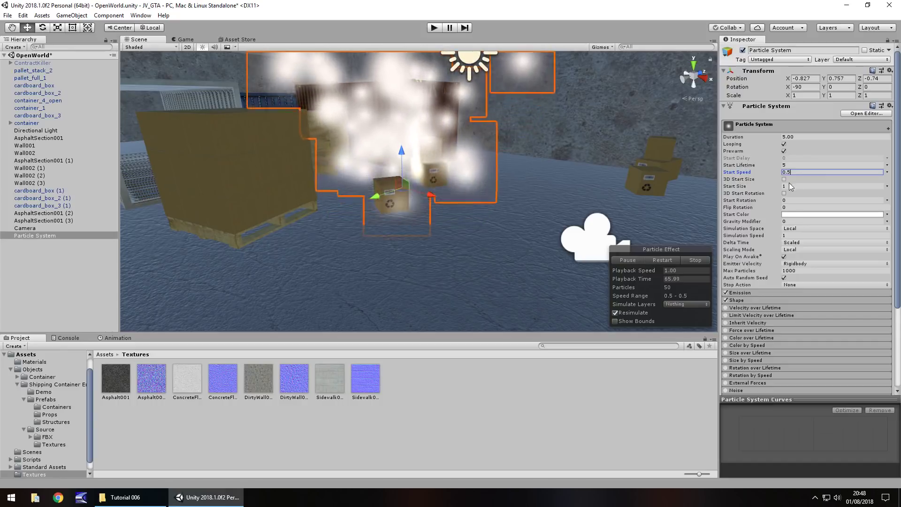
Set the particle system's Start Size to 0.1.
click(790, 186)
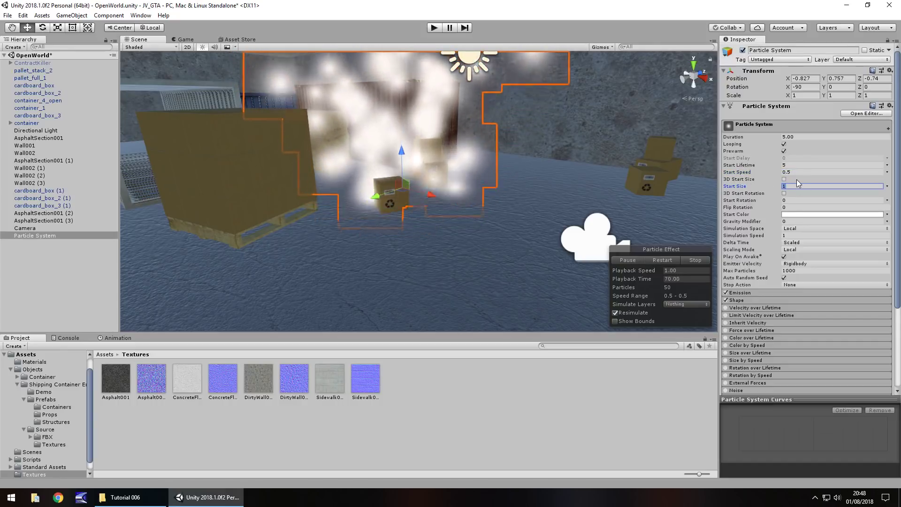
text(0.)
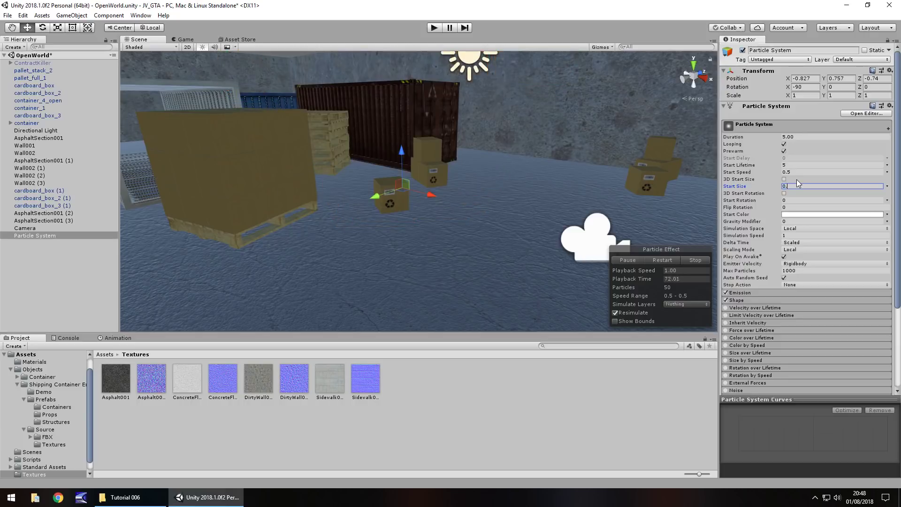
text(1)
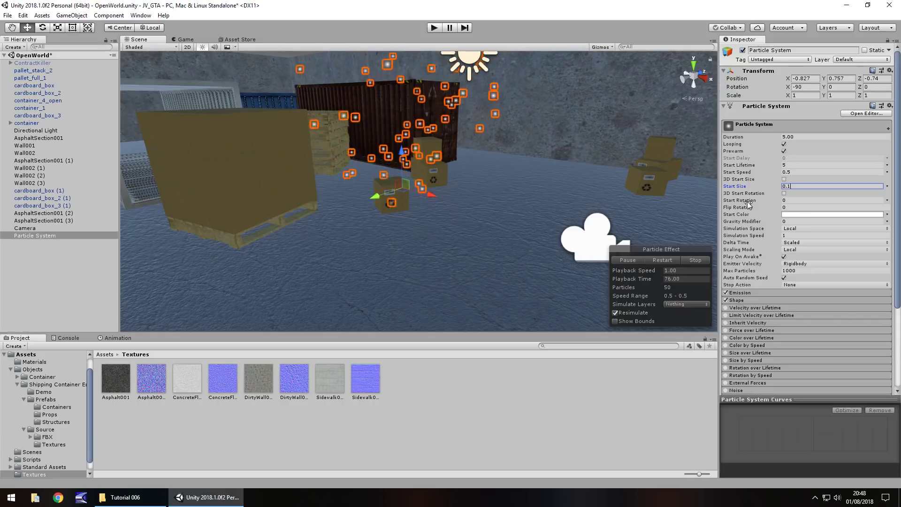
Lower the alpha of the particle system's Start Color to 43, keeping the colour white.
click(806, 215)
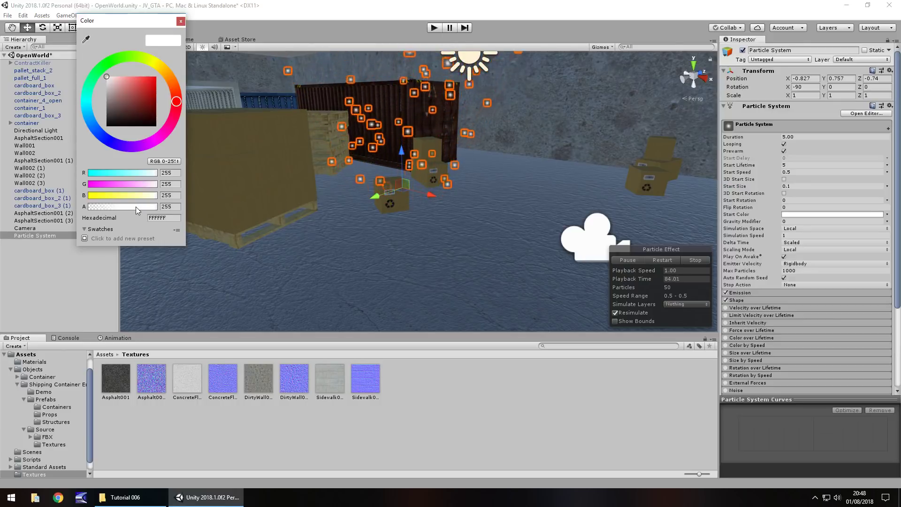
click(176, 207)
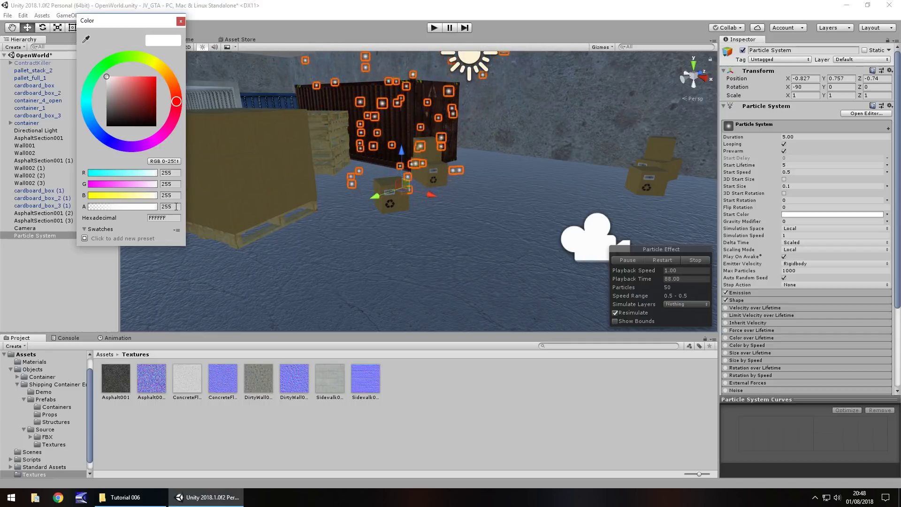
text(0)
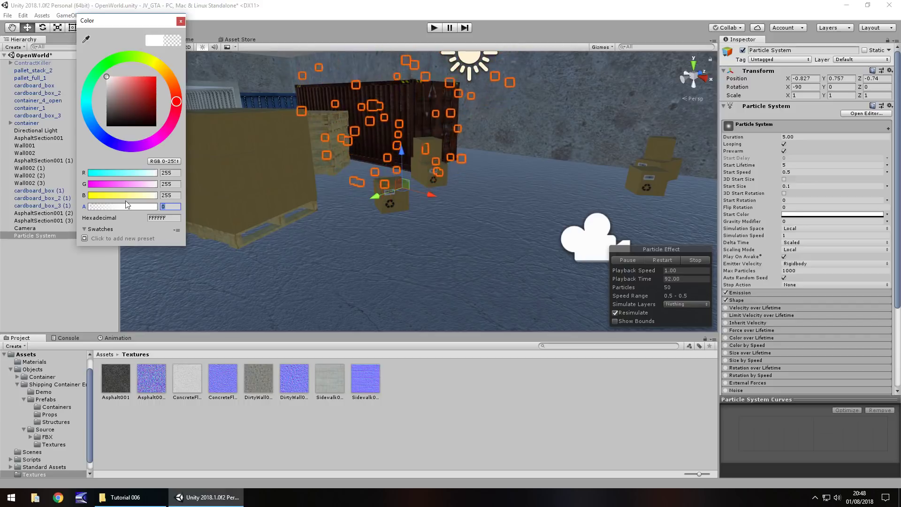
text(255)
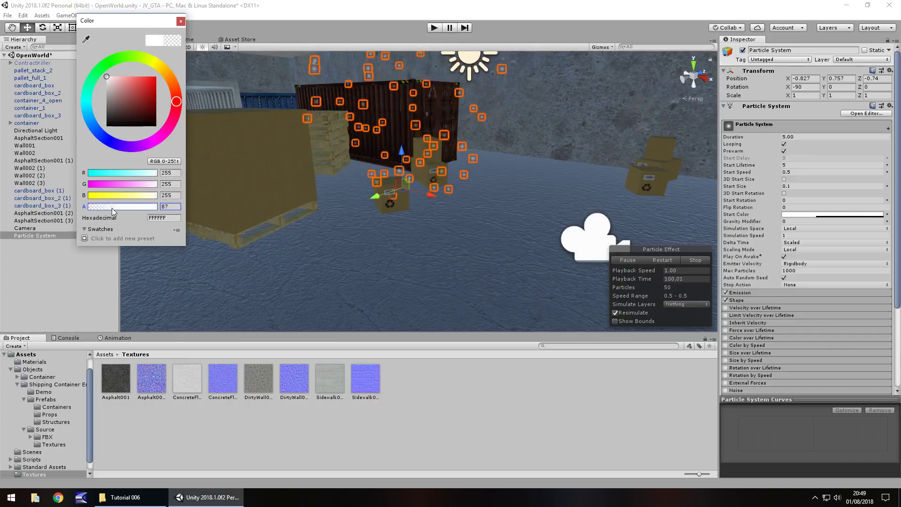
drag(104, 207, 100, 208)
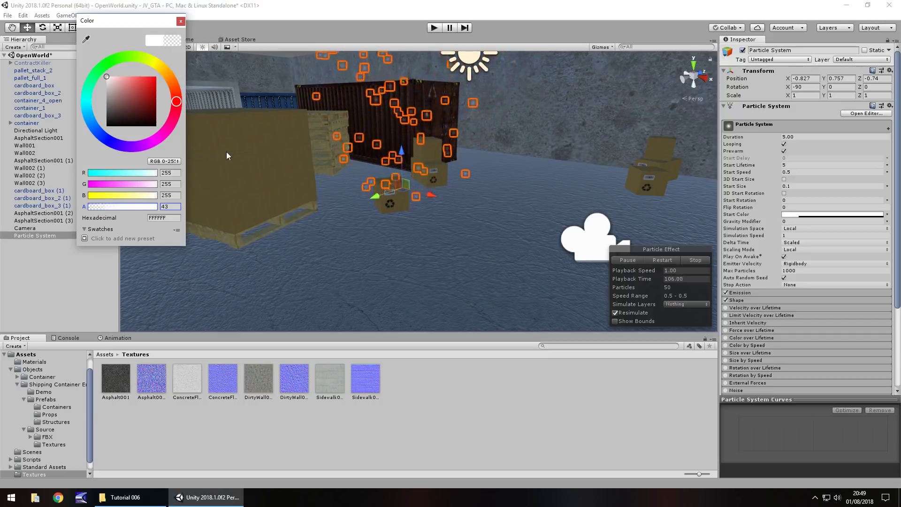
click(181, 21)
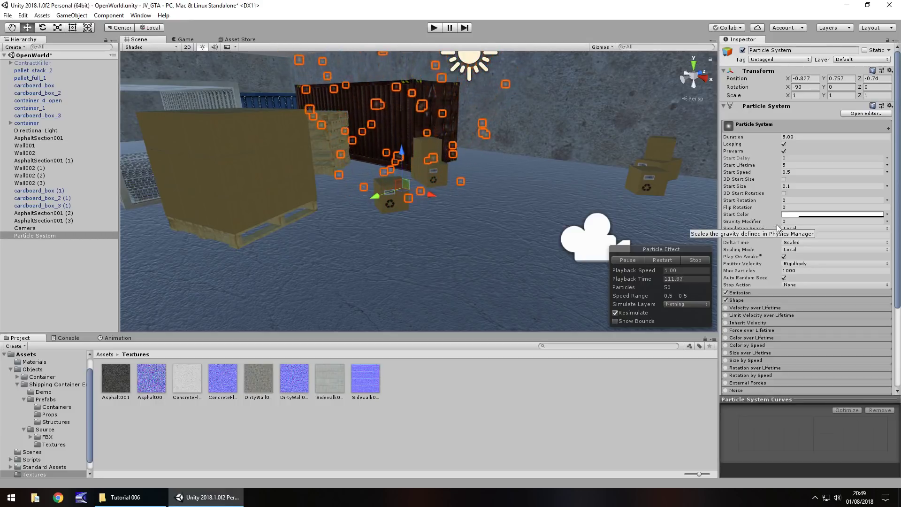
Set the particle system's emission Rate over Time to 100, trying 1000 along the way.
click(746, 292)
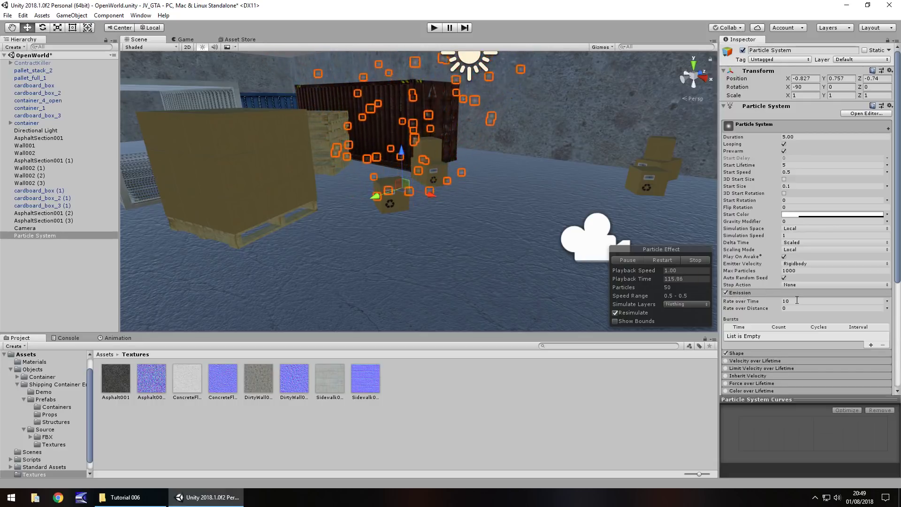
text(0)
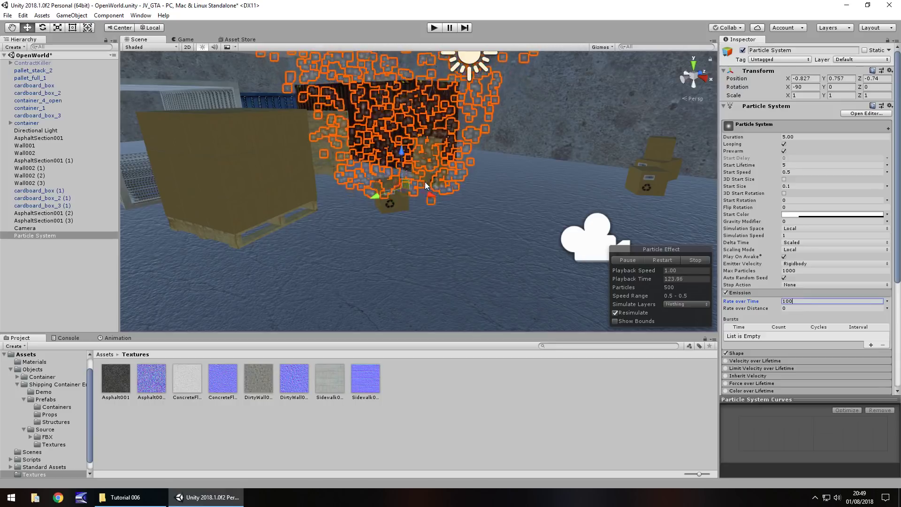
text(0)
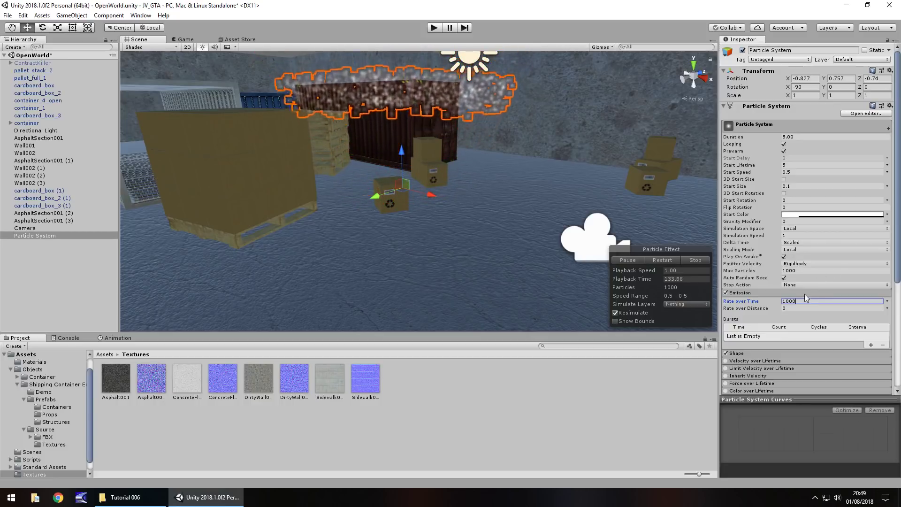
key(BackSpace)
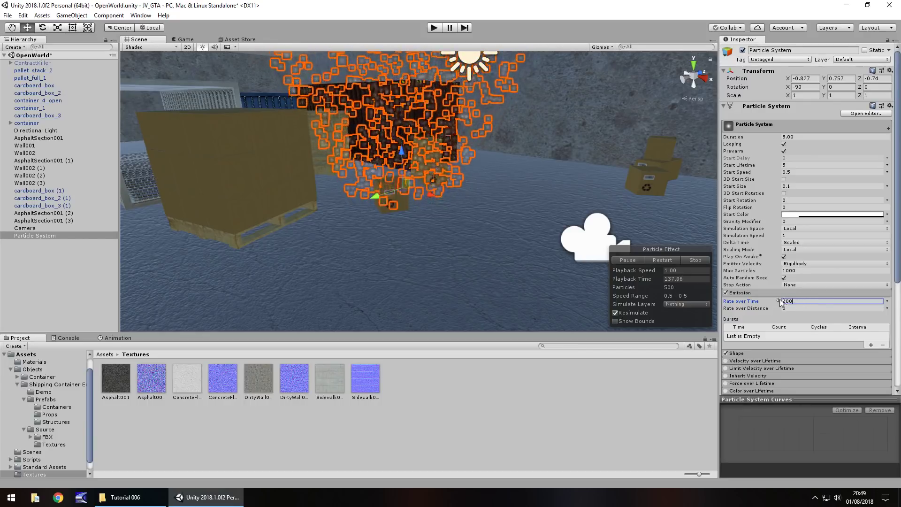
scroll(774, 293, down, 3)
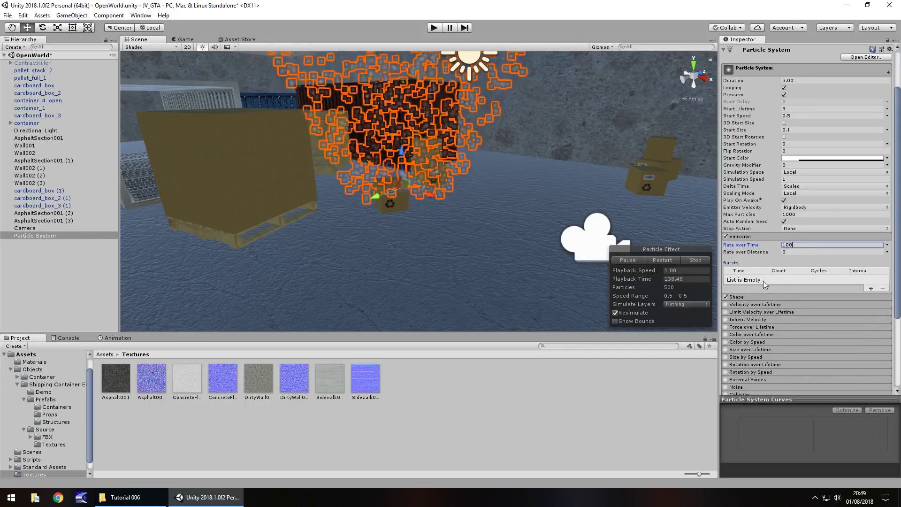
click(747, 236)
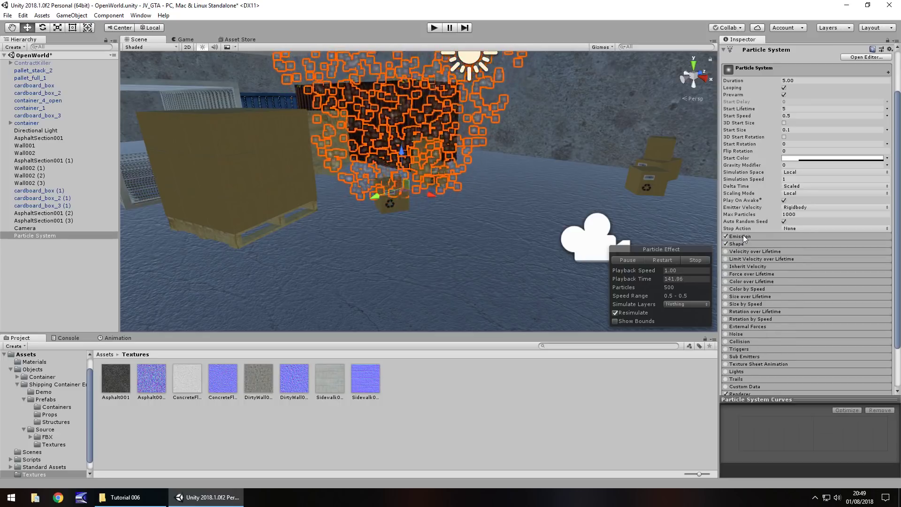
Change the particle emitter's shape to Sphere and set its Radius to 3.
click(743, 244)
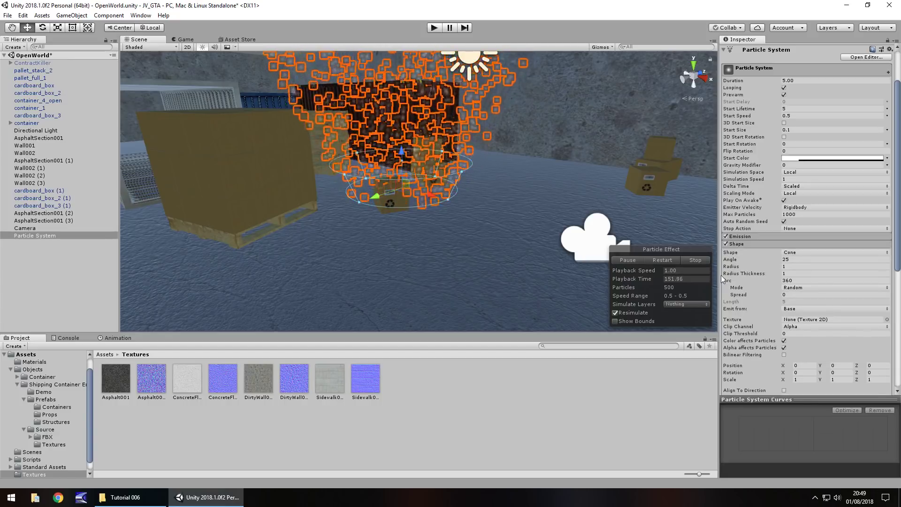
click(825, 254)
click(826, 262)
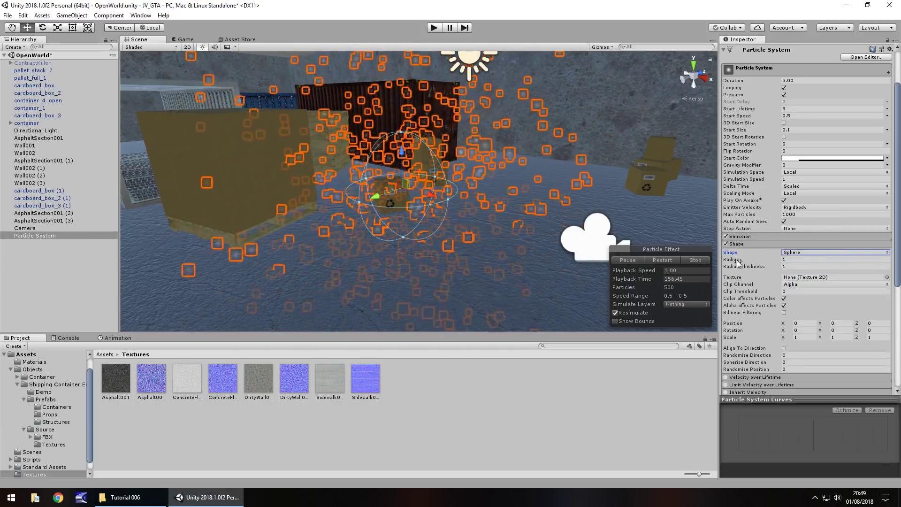
drag(737, 261, 765, 261)
middle_drag(539, 282, 468, 276)
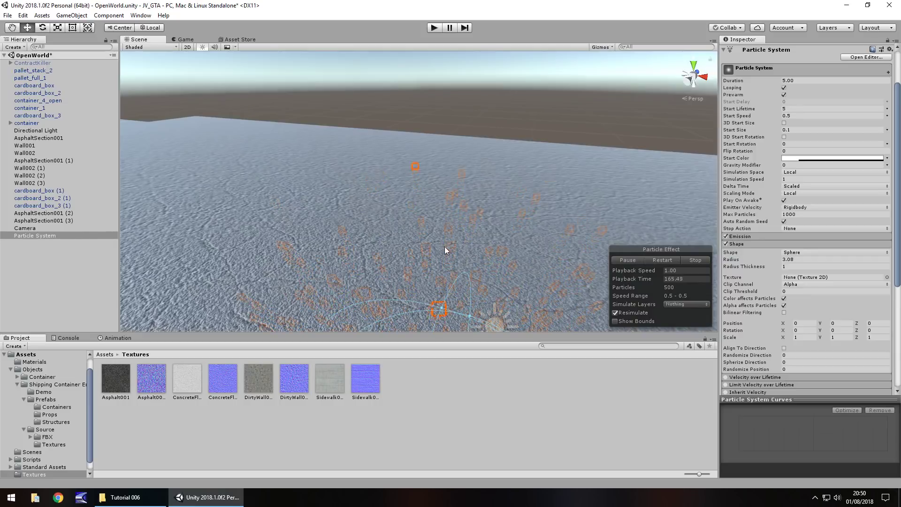
middle_drag(444, 249, 398, 203)
key(f)
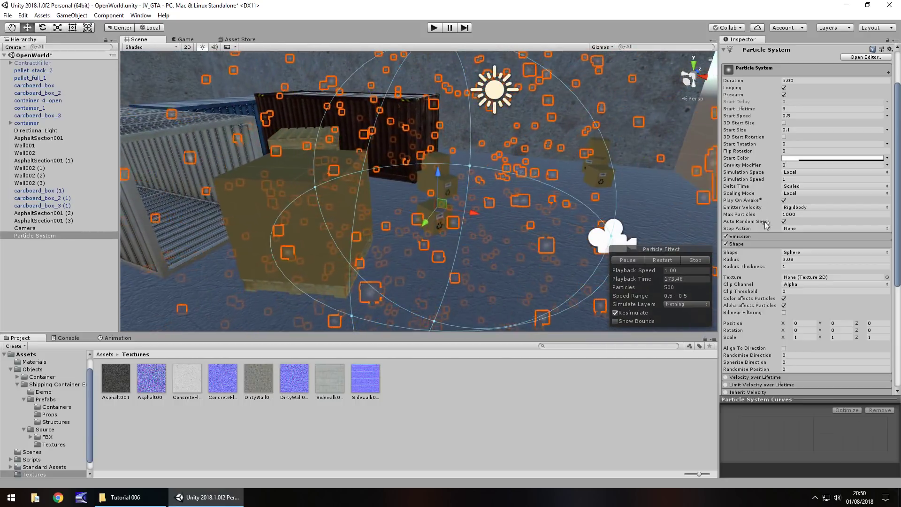
click(793, 260)
text(3)
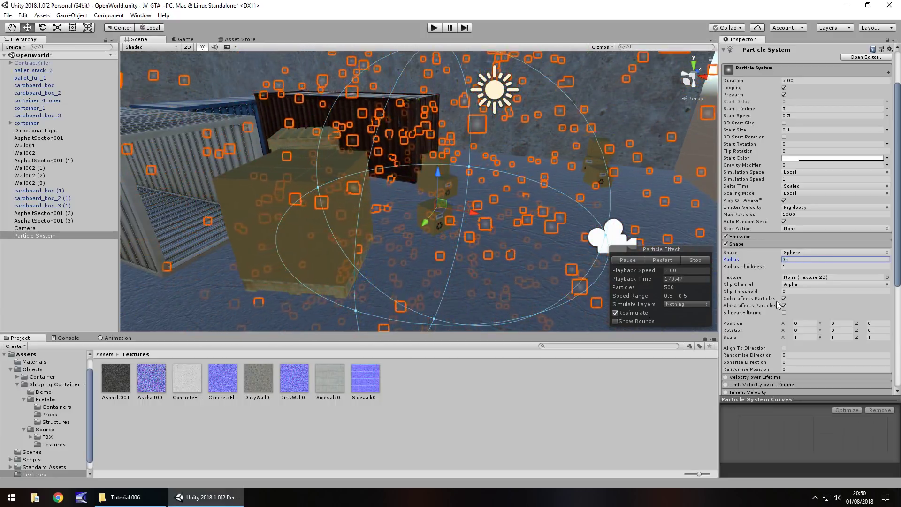
Set the emitter shape's Randomize Direction to 1 and check the particle motion around the boxes.
scroll(784, 322, down, 1)
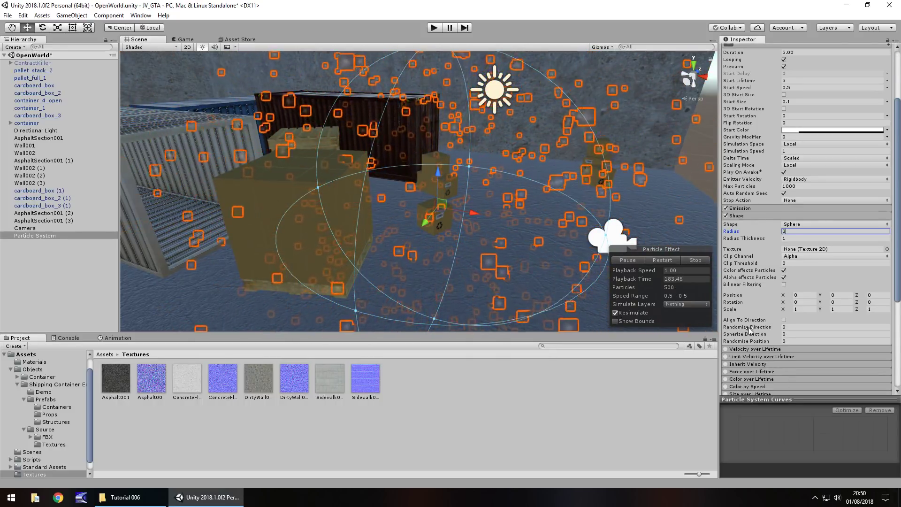
text(1)
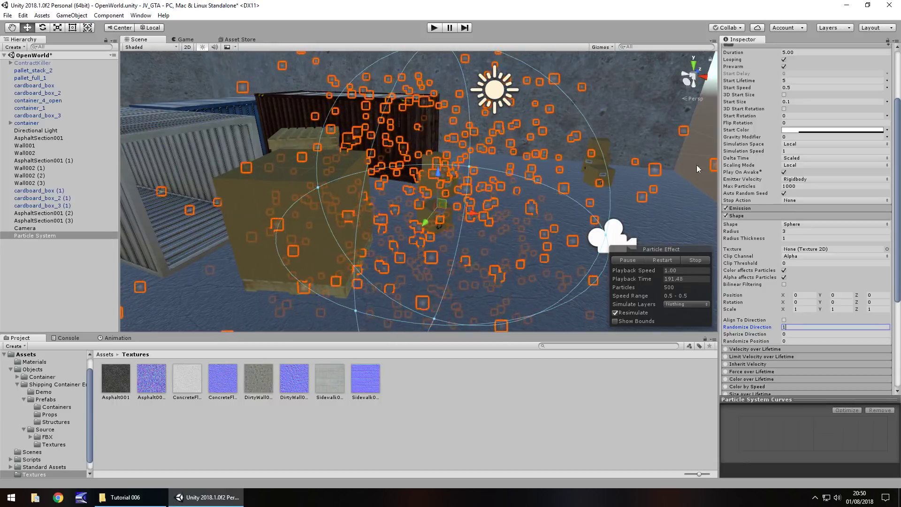
scroll(422, 173, up, 5)
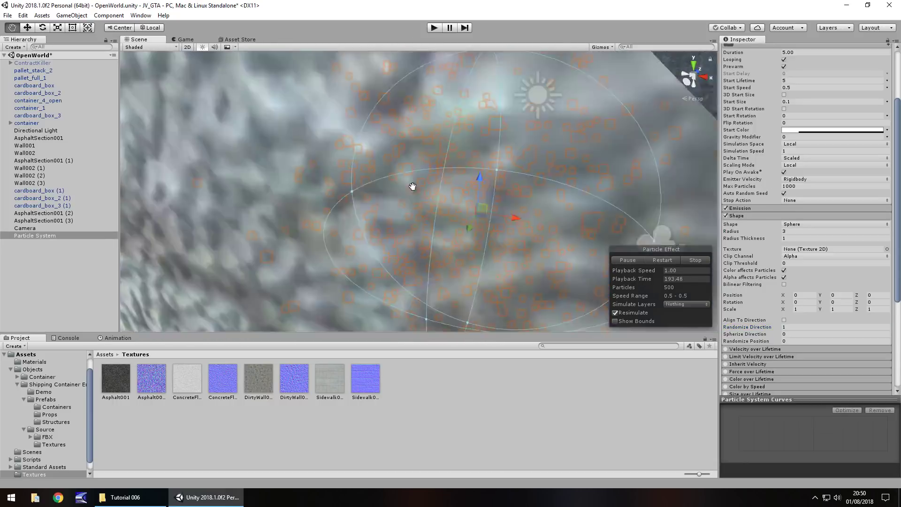
middle_drag(412, 187, 442, 183)
alt+drag(445, 176, 374, 201)
Set the particle system's Start Speed to 0.1 and its Start Lifetime to 8.
scroll(750, 169, up, 5)
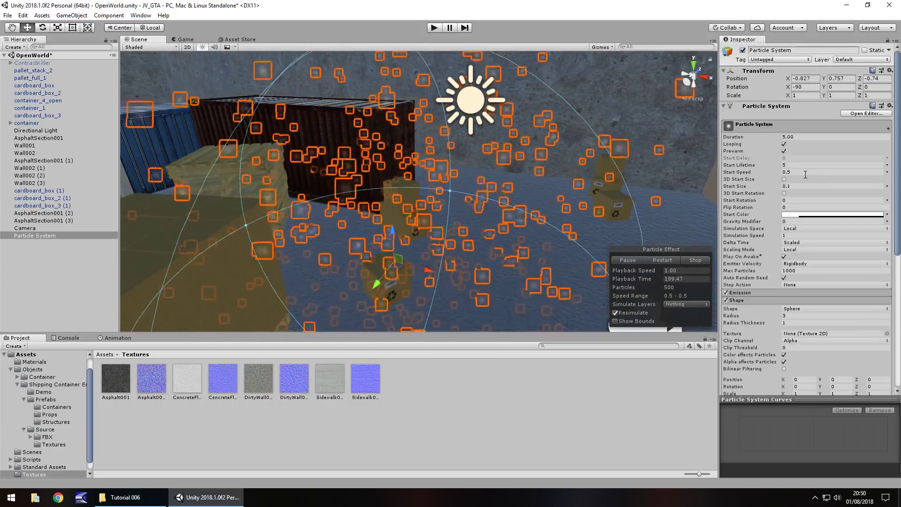
click(807, 172)
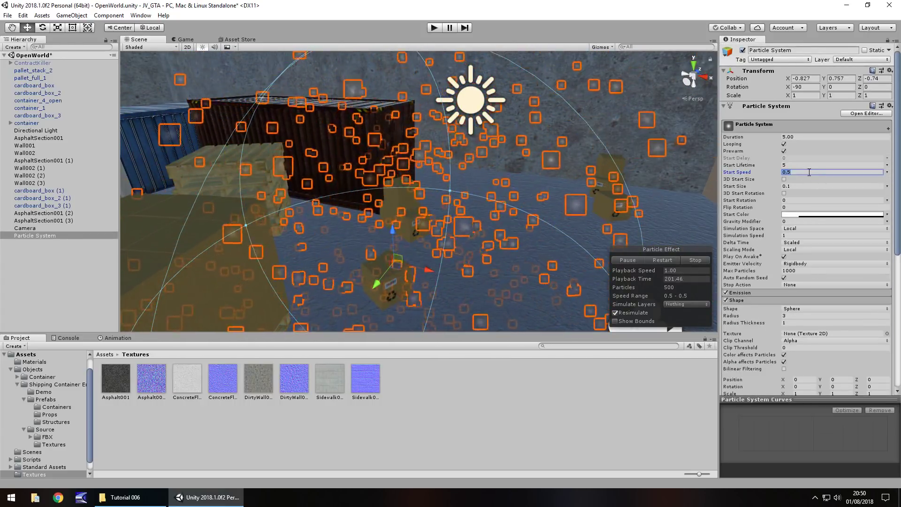
text(.25)
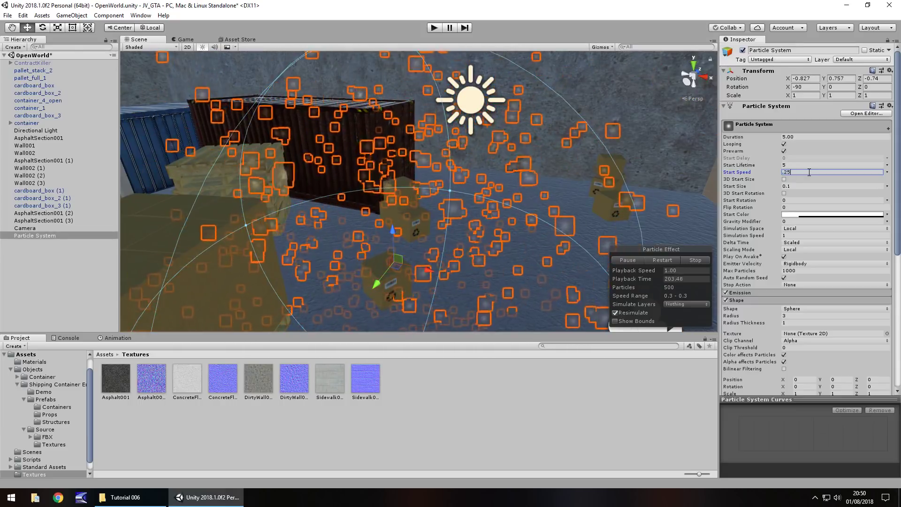
key(BackSpace)
key(BackSpace)
key(BackSpace)
text(0.1)
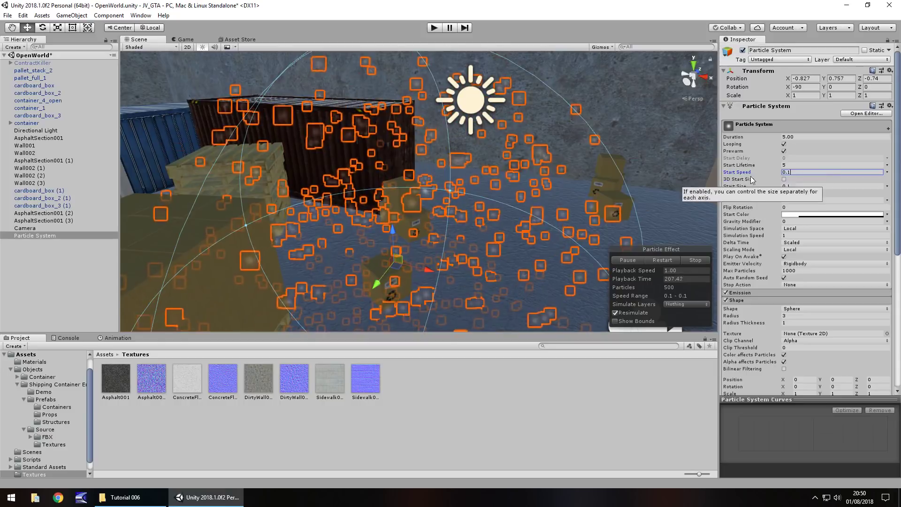
click(776, 165)
text(8)
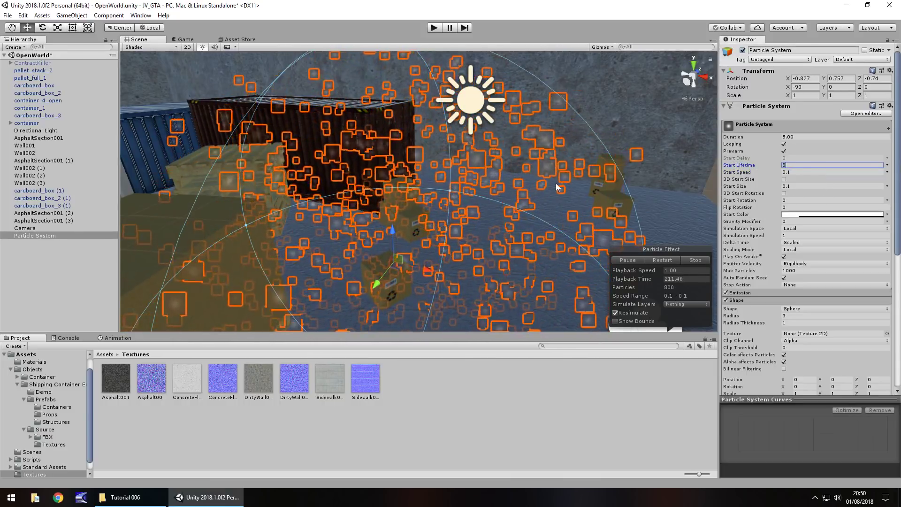
Play the scene to check the floating particles through the camera, and stop it again.
scroll(798, 211, down, 3)
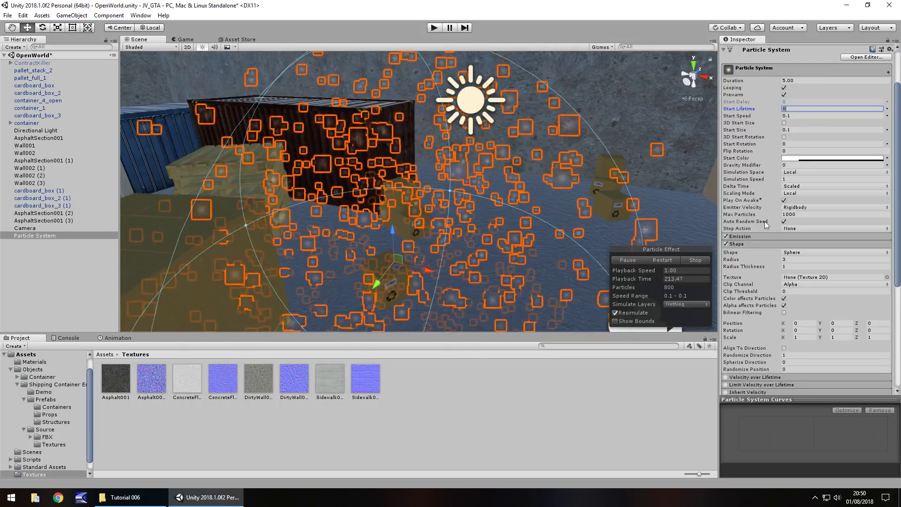
click(434, 27)
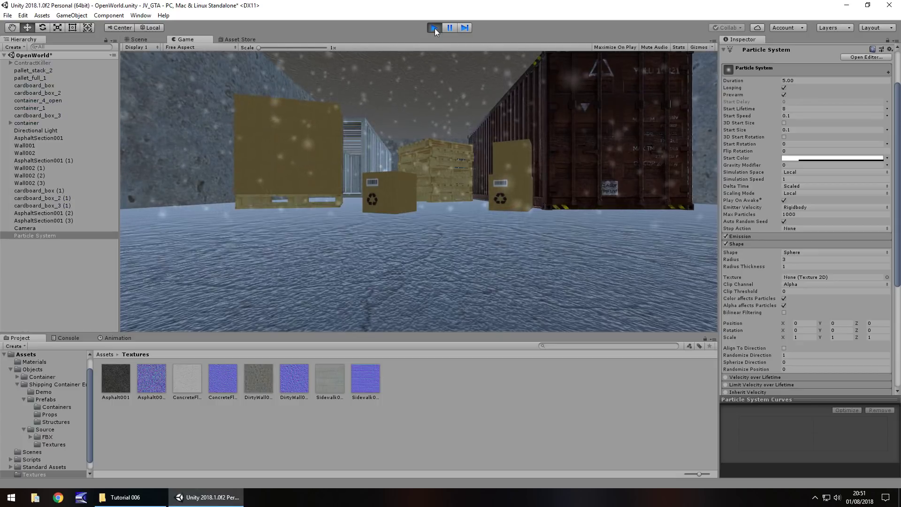
click(434, 28)
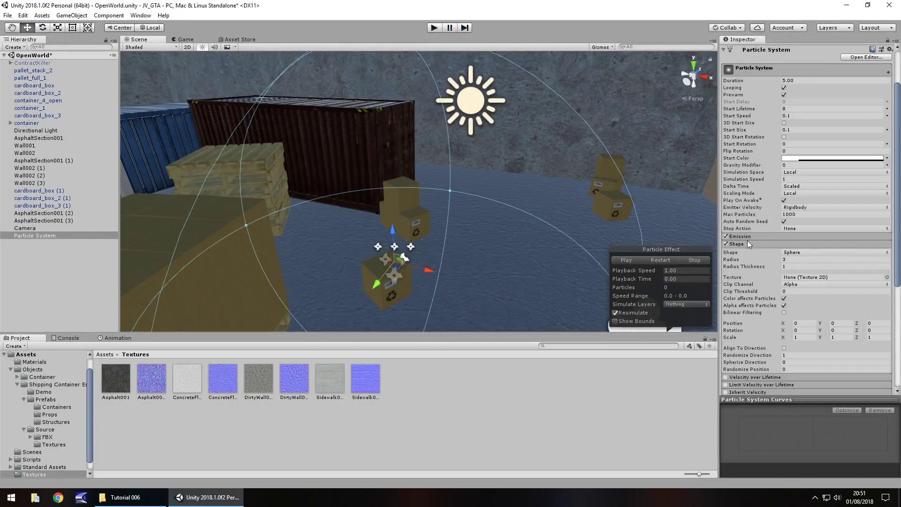
Enable Size over Lifetime on the particle system and open its size curve for editing.
click(748, 242)
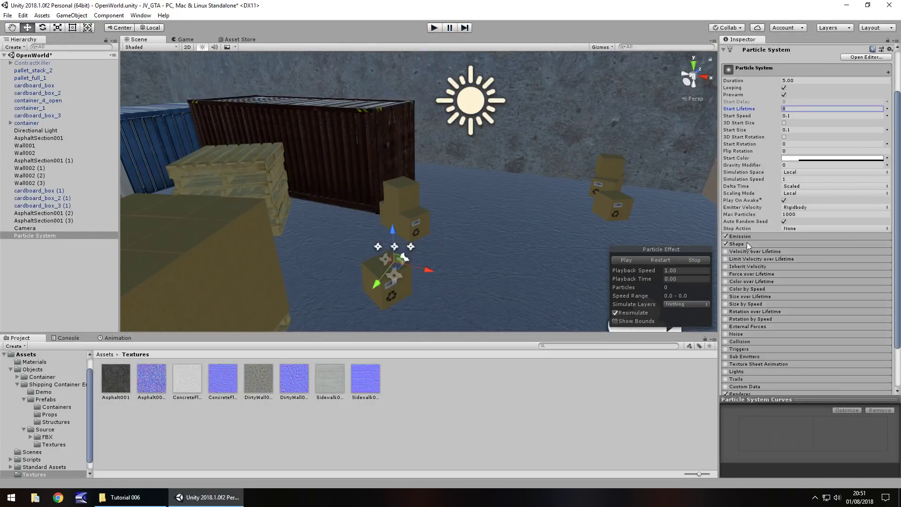
click(749, 296)
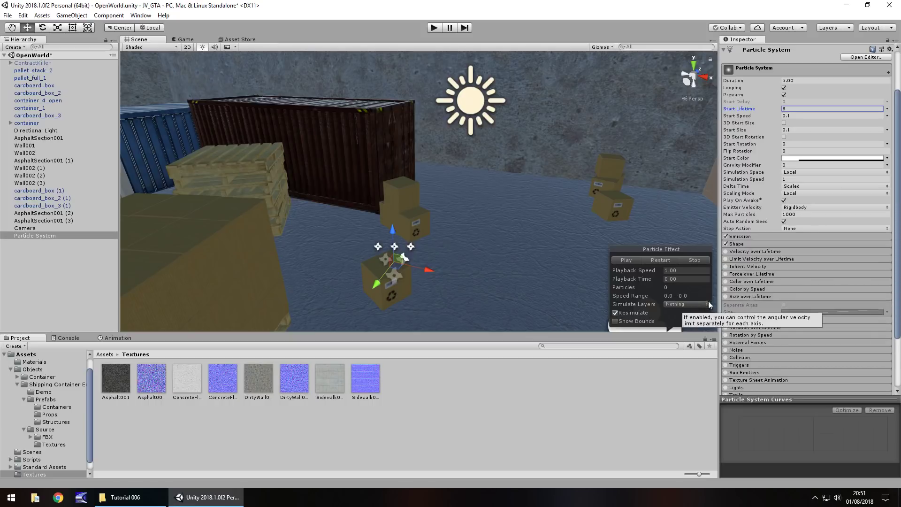
click(726, 297)
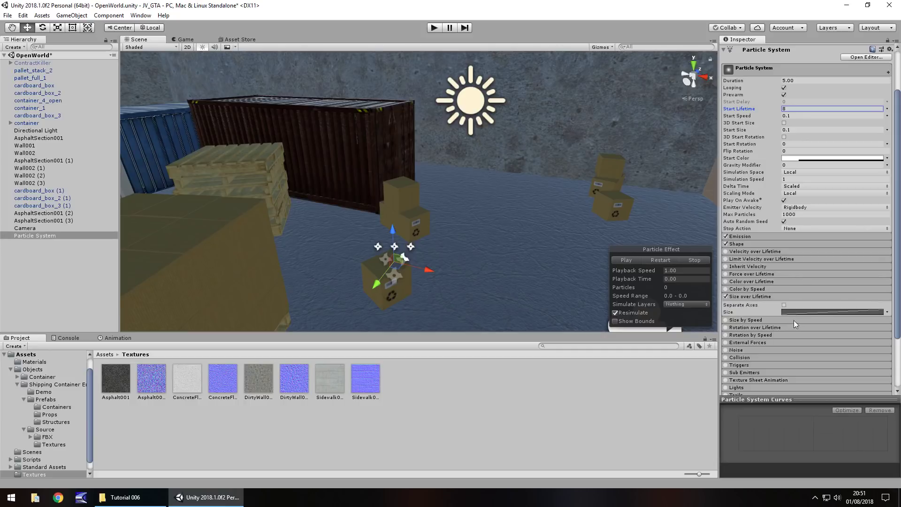
click(830, 312)
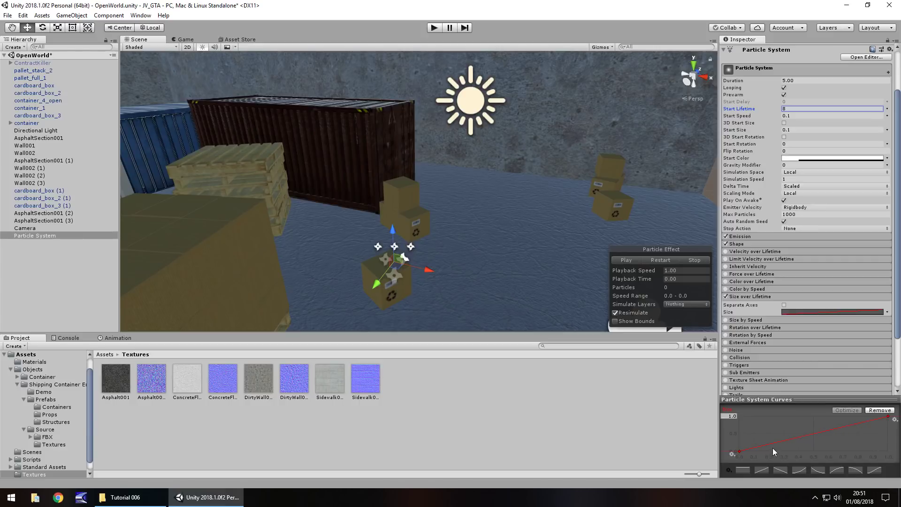
Add a key to the size curve, raise it to 1.0 near mid-lifetime, and lower the end key to about 0.
right_click(800, 436)
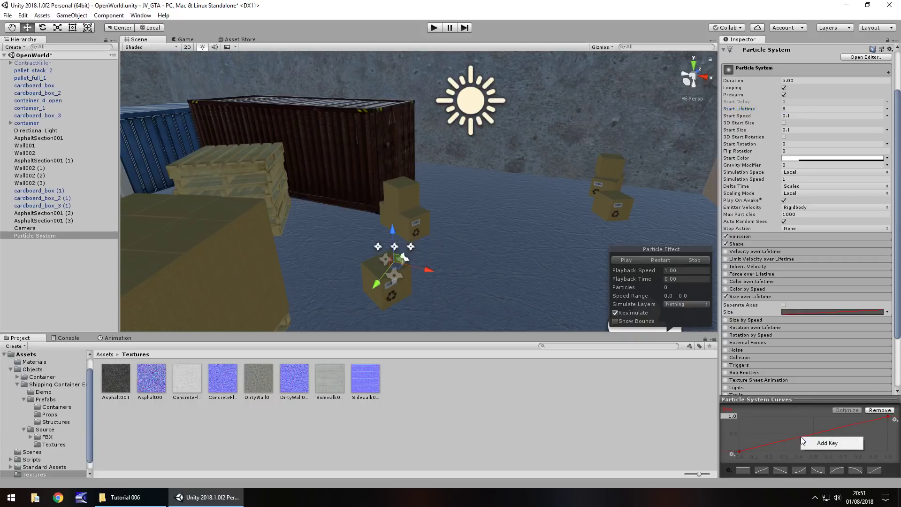
click(829, 443)
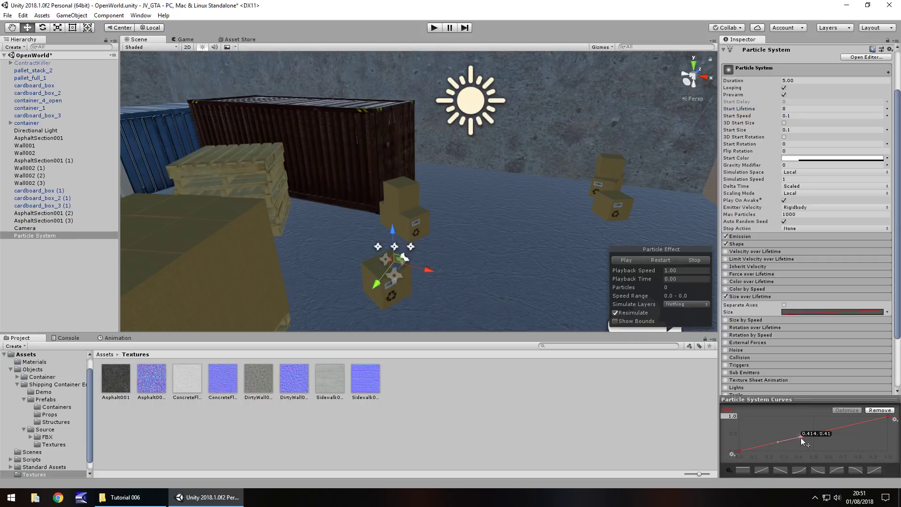
drag(800, 437, 812, 415)
drag(888, 417, 886, 451)
Play the scene to check the particles' size change over lifetime, stop it, and collapse the Size over Lifetime settings.
click(434, 28)
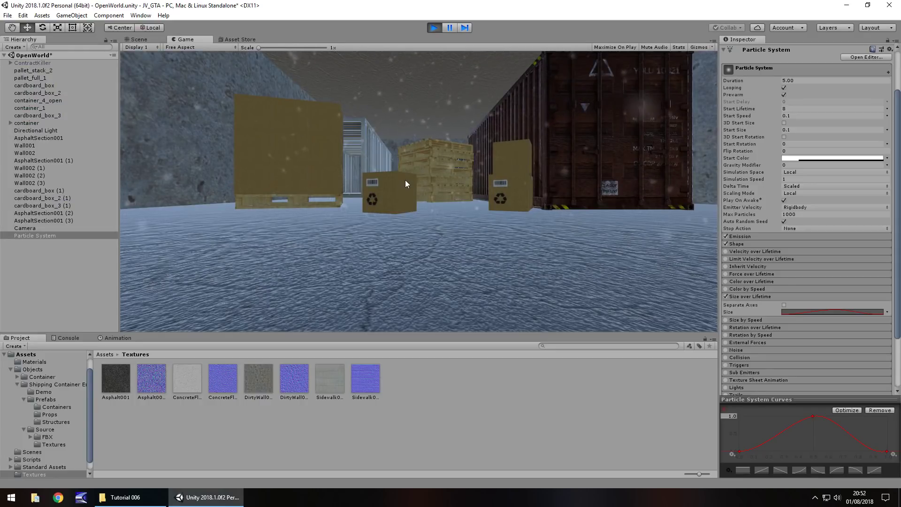
click(434, 27)
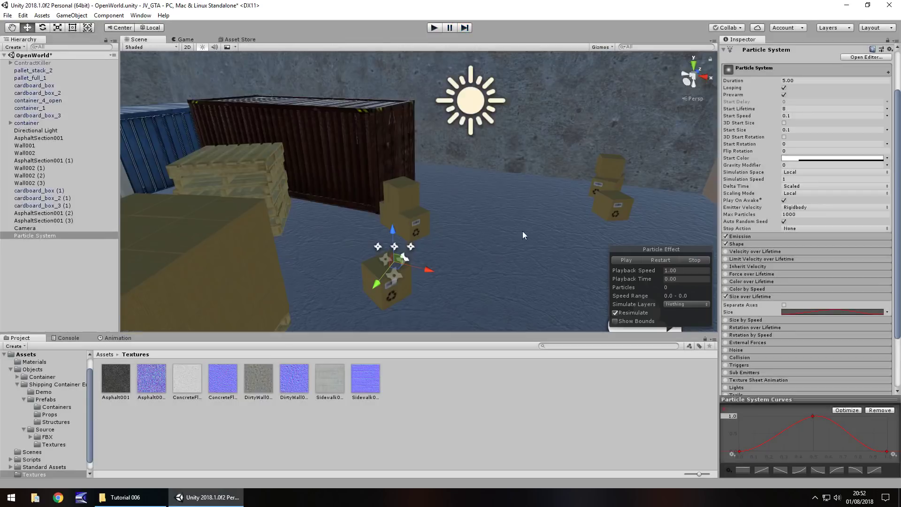
click(737, 297)
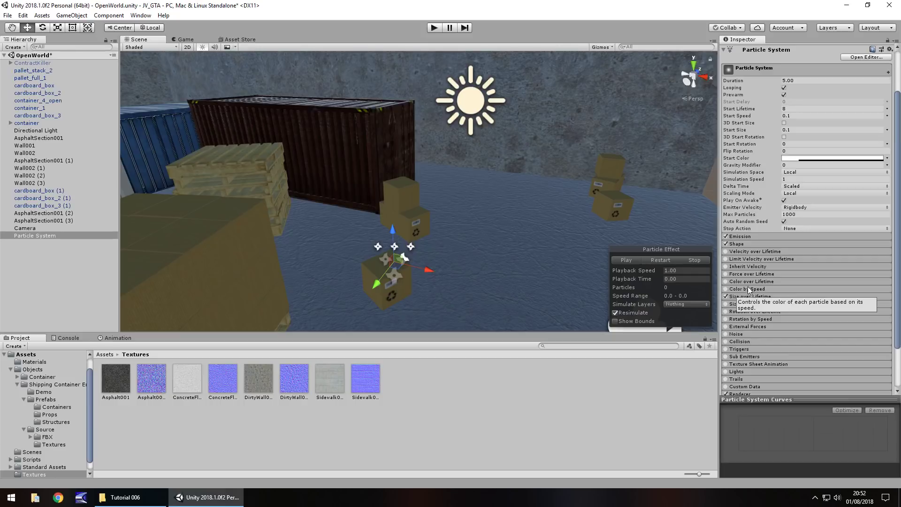
Set the particles' Start Color to grey 9F9F9F with a slightly lower alpha, and test it by playing and stopping the scene.
scroll(796, 298, up, 3)
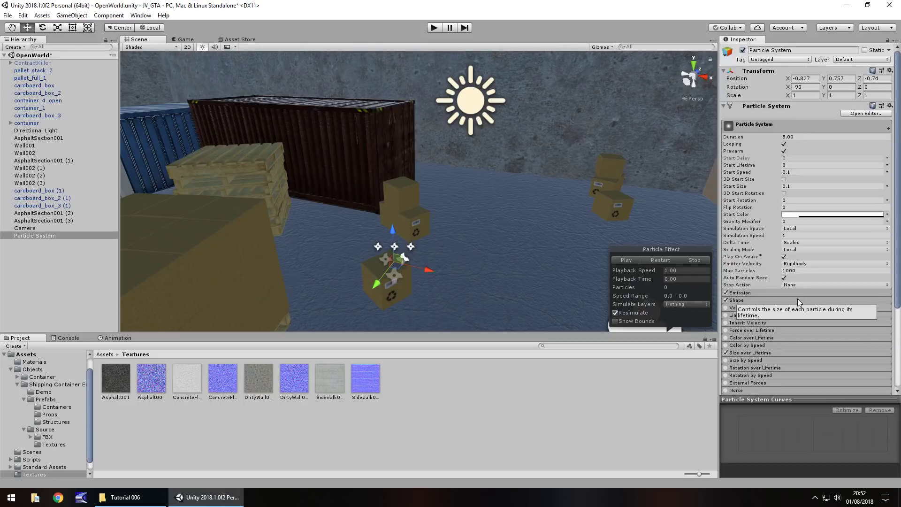
click(806, 215)
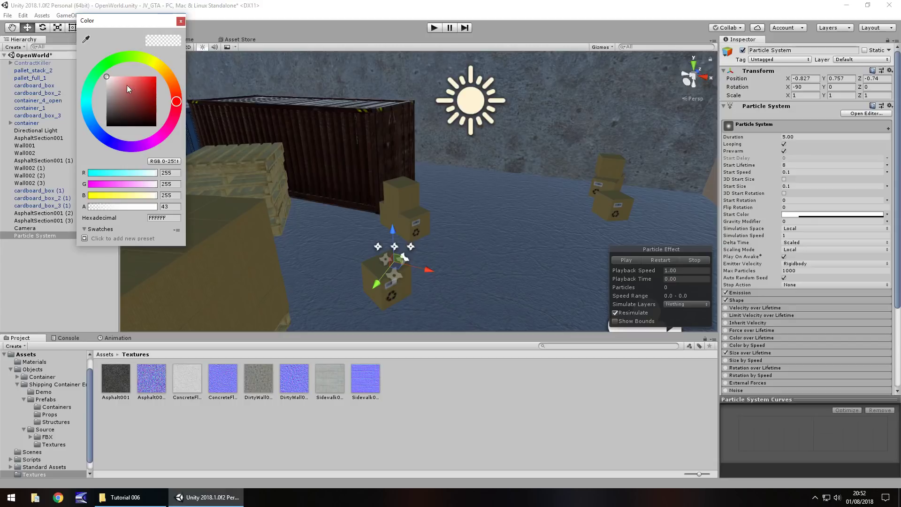
drag(107, 88, 106, 95)
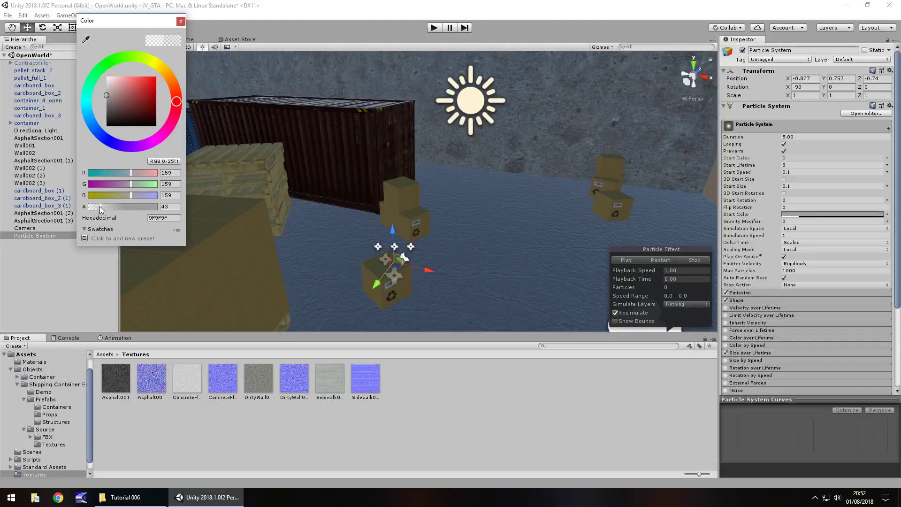
drag(99, 206, 96, 206)
click(432, 29)
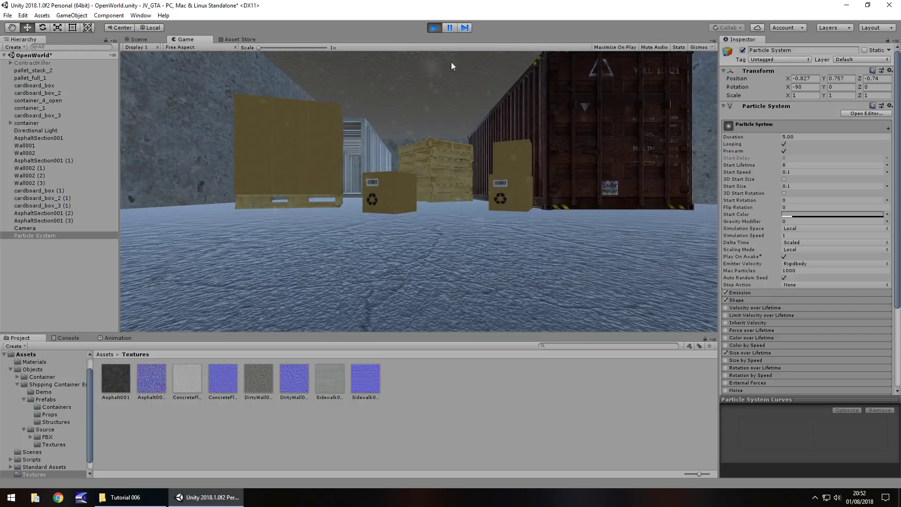
click(434, 28)
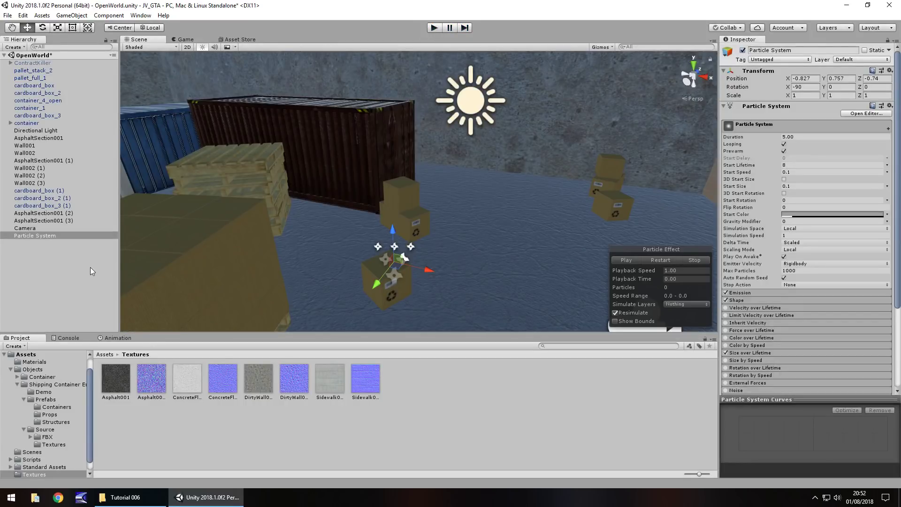
Raise the particle system to about Y 2.118 and test the dust by playing and stopping the scene.
click(41, 236)
right_drag(423, 281, 390, 224)
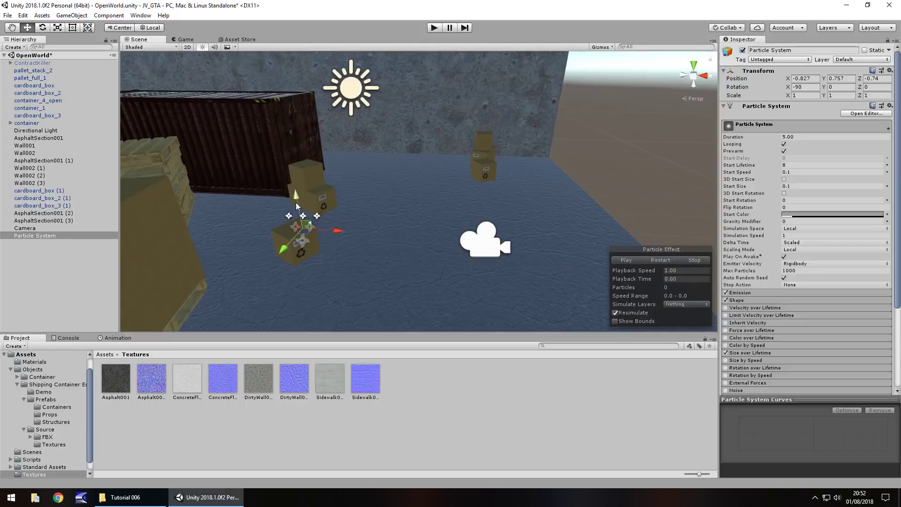
drag(296, 195, 282, 137)
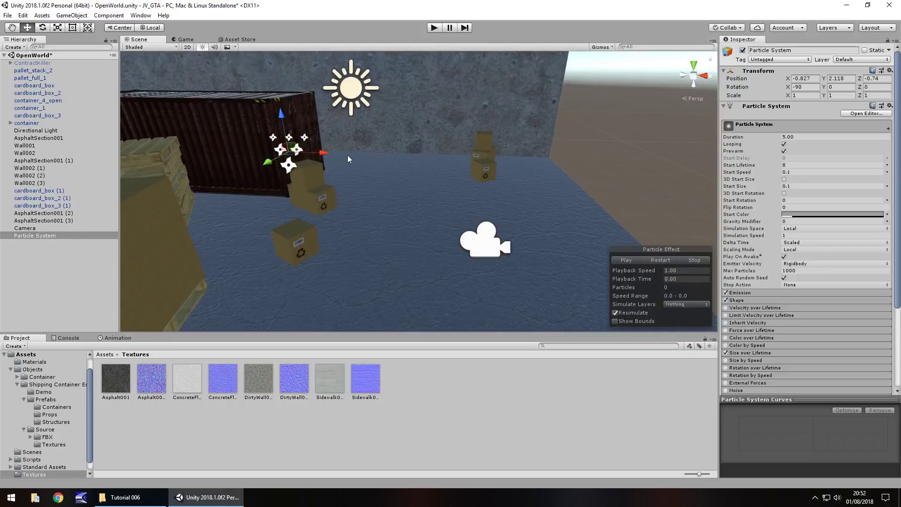
key(f)
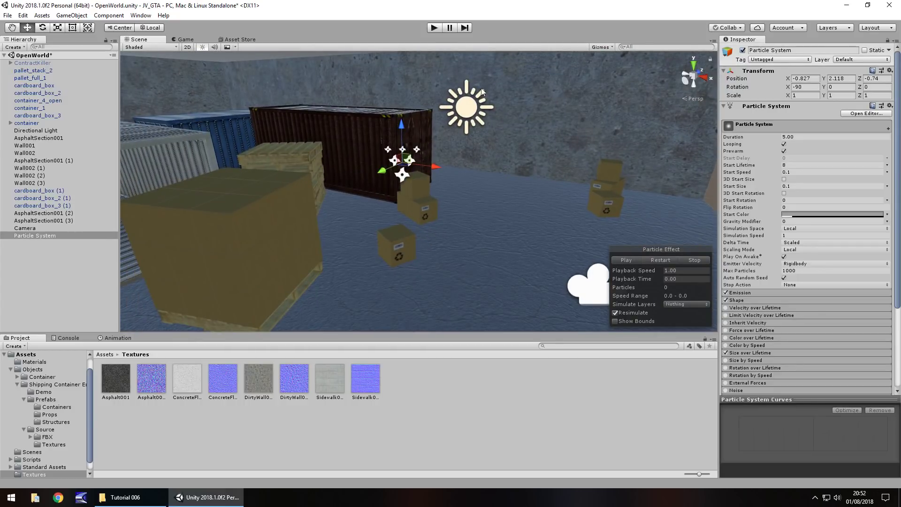
click(434, 28)
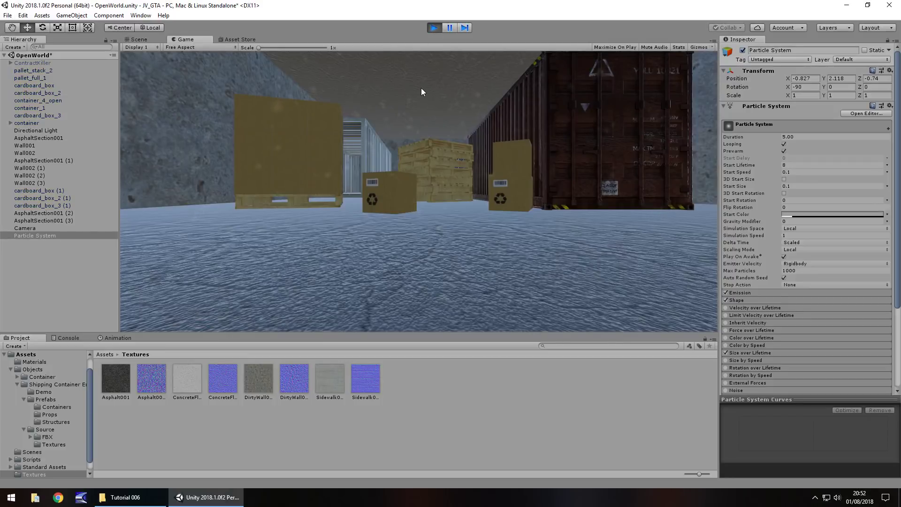
click(432, 27)
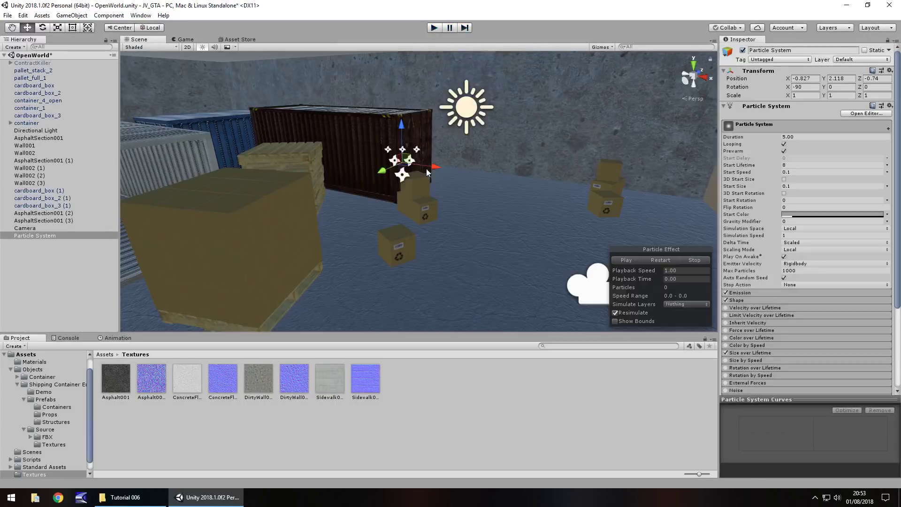
Raise the scene camera to about Y 0.996 and tilt it down to an X rotation of about 19.92.
click(584, 287)
key(f)
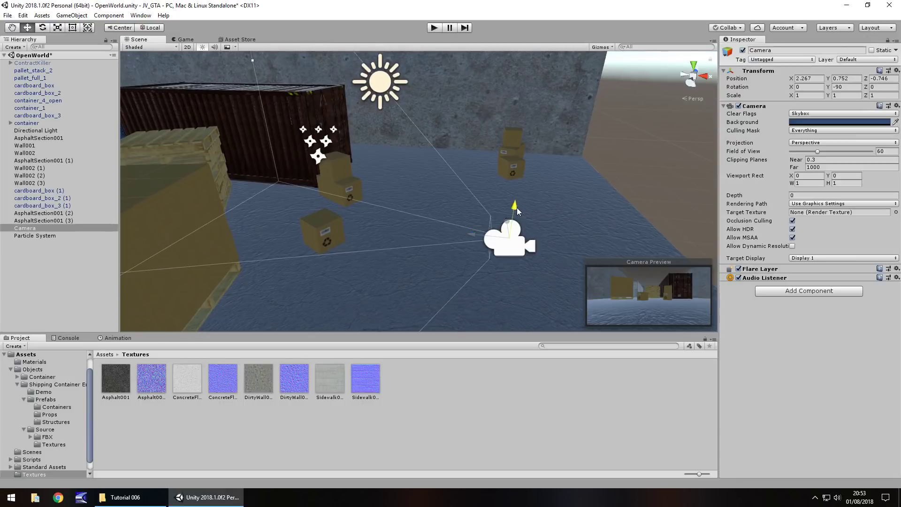
drag(517, 208, 516, 192)
drag(786, 88, 199, 153)
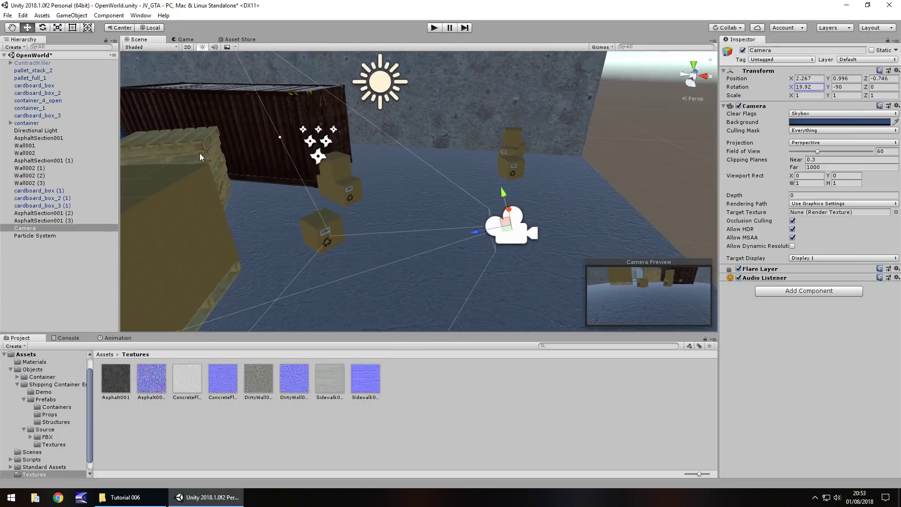
Activate the ContractKiller character, move it among the boxes to about Z -1.503, and test the view by playing and stopping the scene.
click(29, 63)
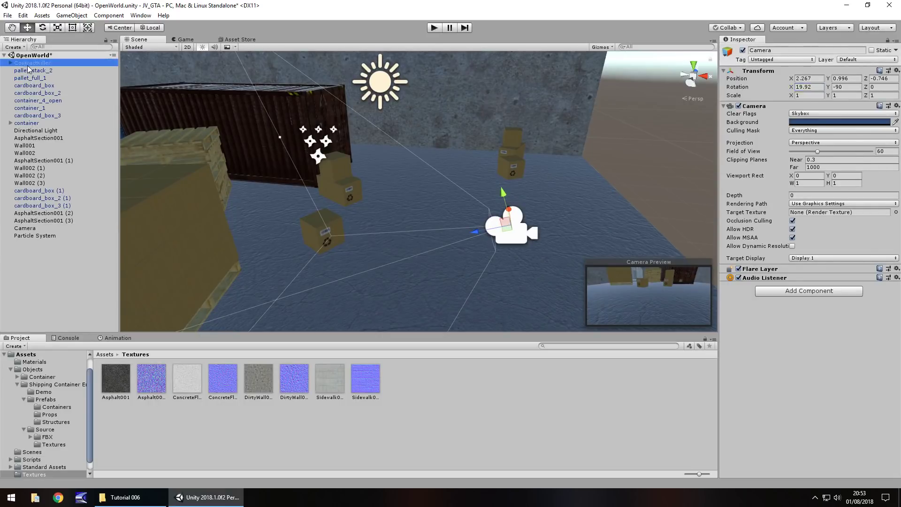
key(f)
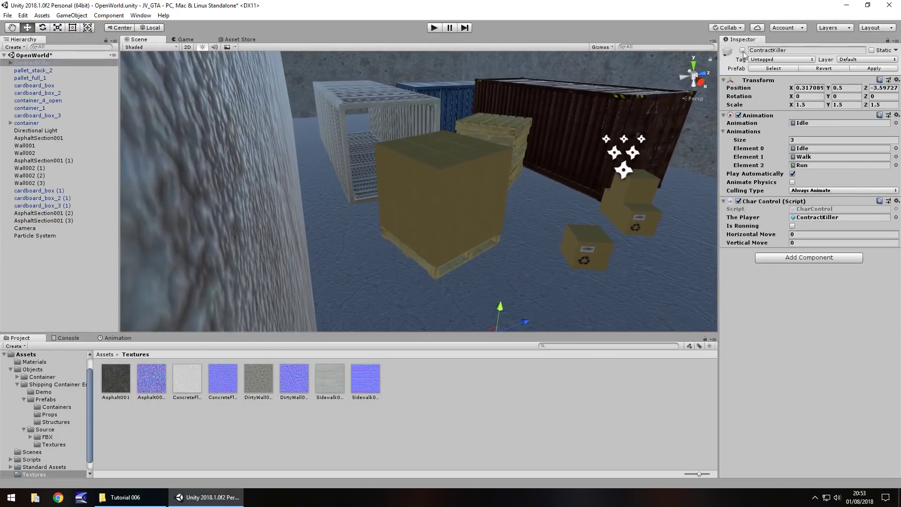
click(742, 50)
middle_drag(582, 210, 260, 235)
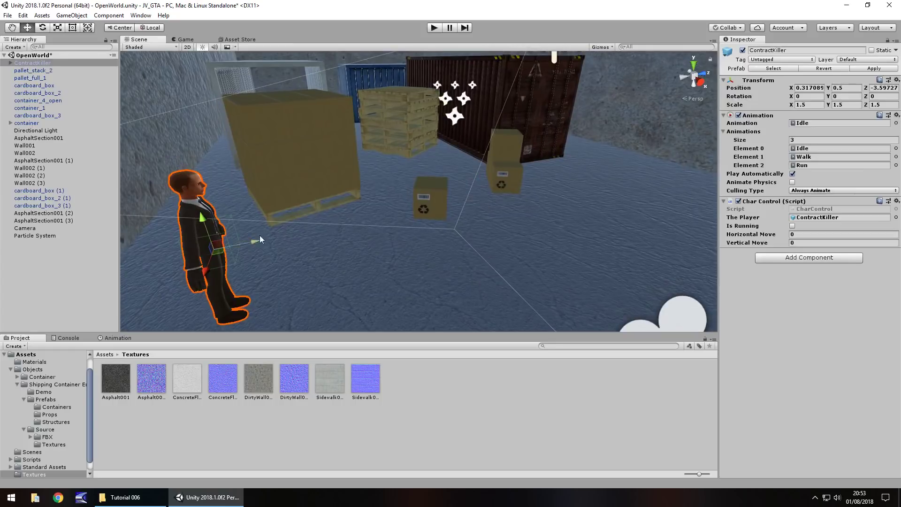
drag(260, 235, 472, 199)
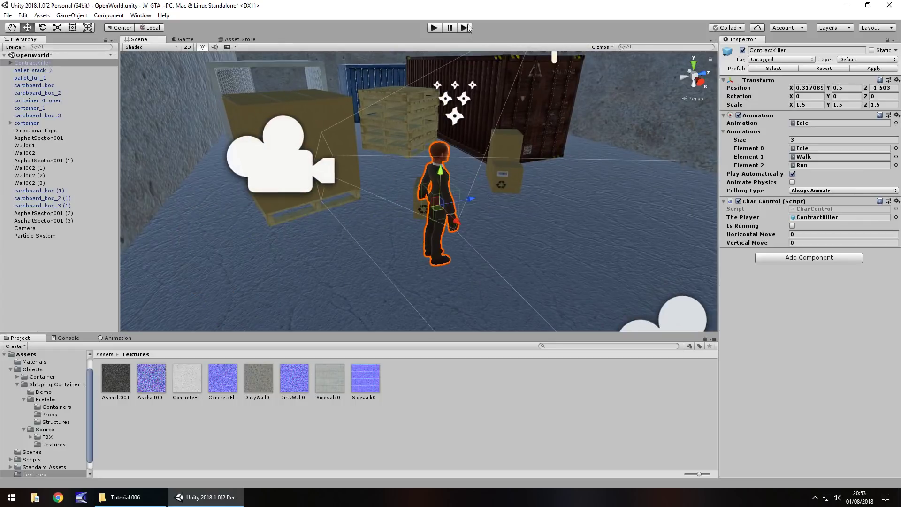
click(431, 30)
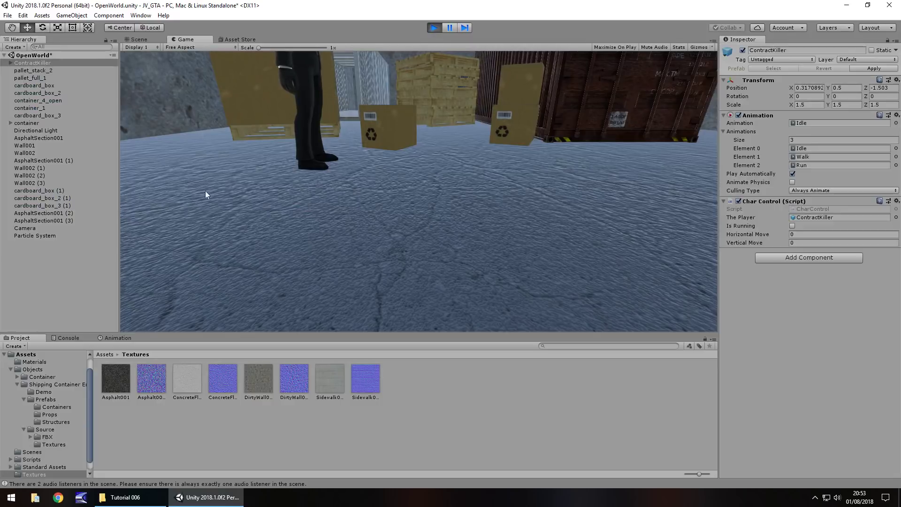
click(434, 27)
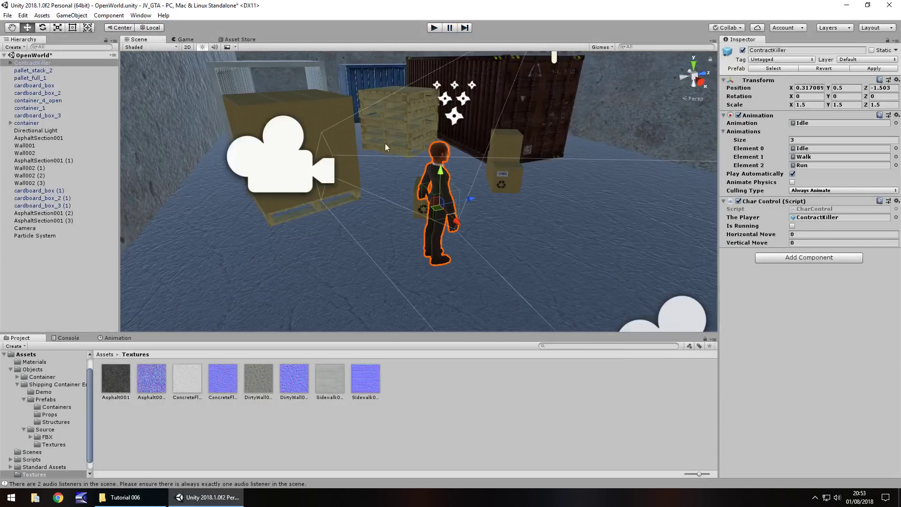
Move the tilted camera forward along its viewing direction to about X 1.557, Y 0.955.
click(32, 234)
click(286, 178)
key(f)
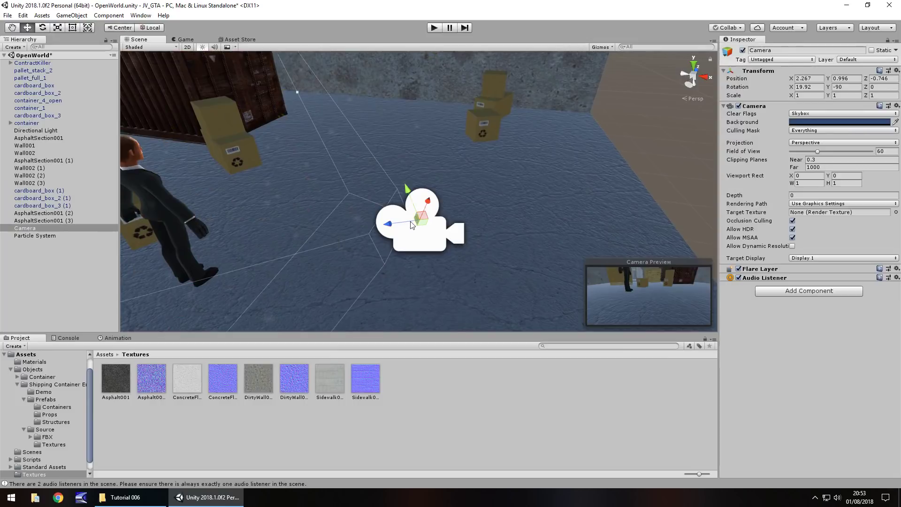
drag(391, 225, 339, 190)
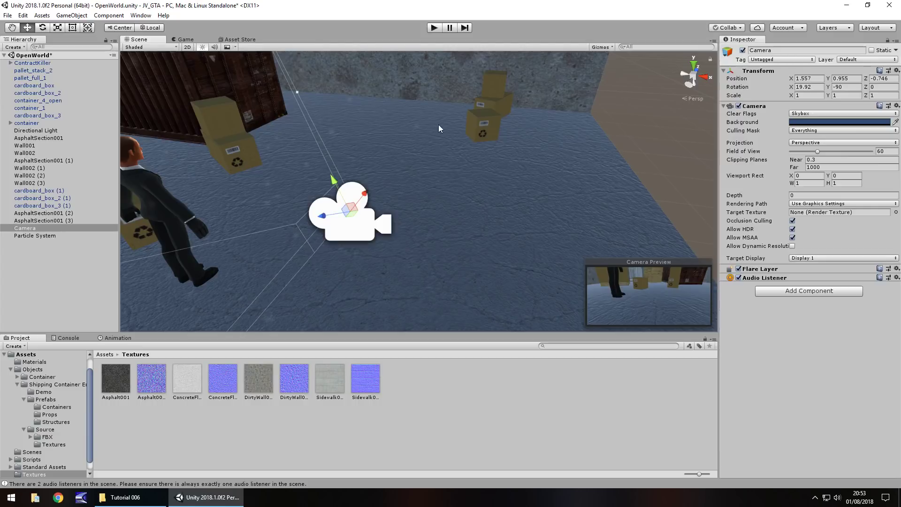
Change the Directional Light's type to Point.
alt+drag(340, 191, 352, 156)
scroll(352, 157, down, 5)
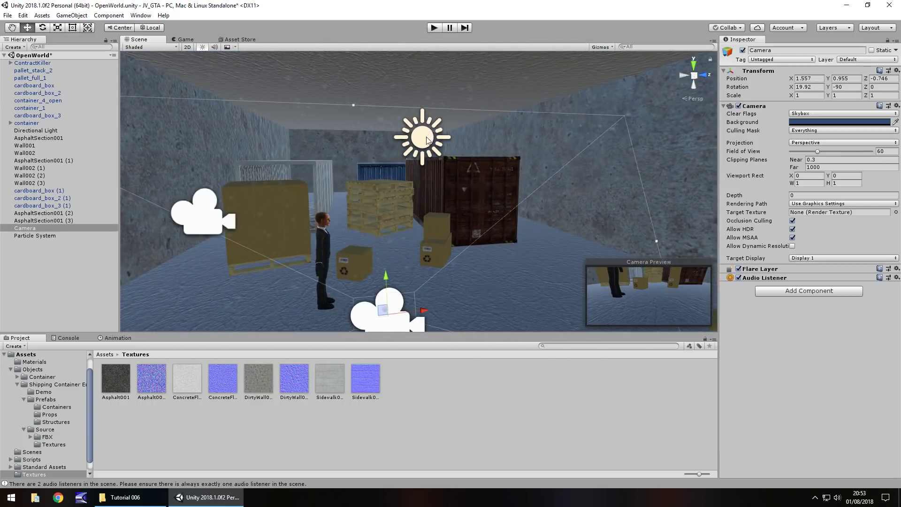
click(427, 140)
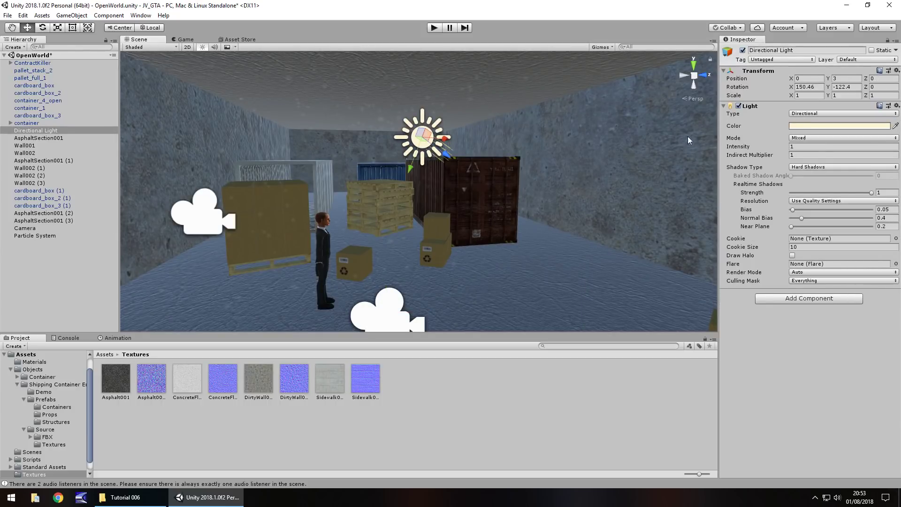
click(812, 112)
click(817, 142)
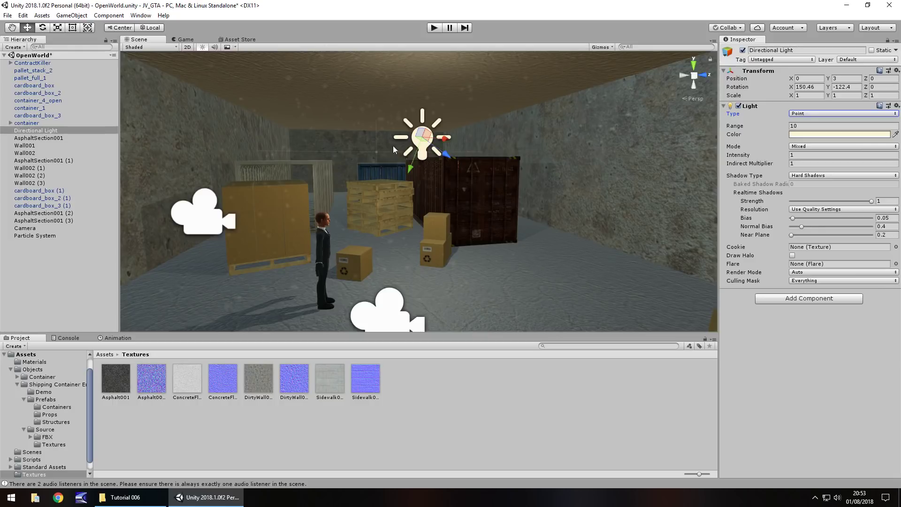
Play the scene, shift ContractKiller along Z to about 0.88 to check the lighting and shadows, and stop playing.
click(434, 29)
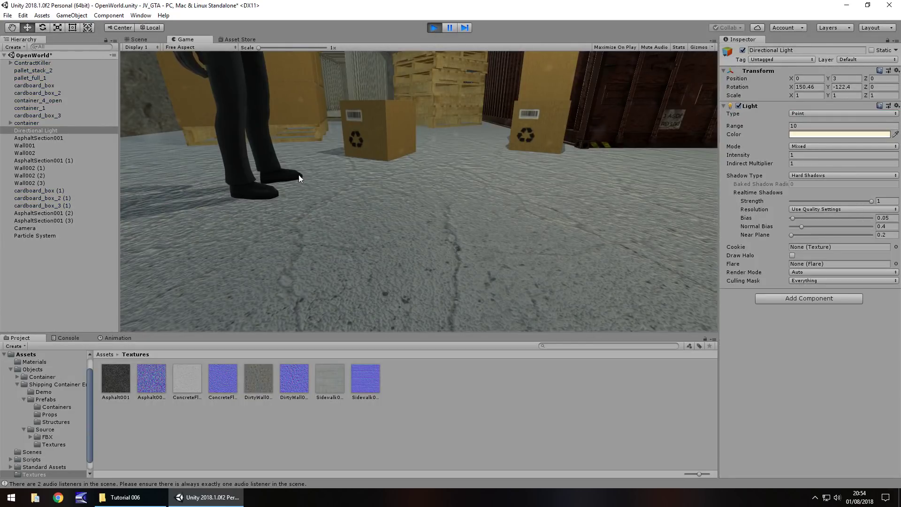
click(37, 62)
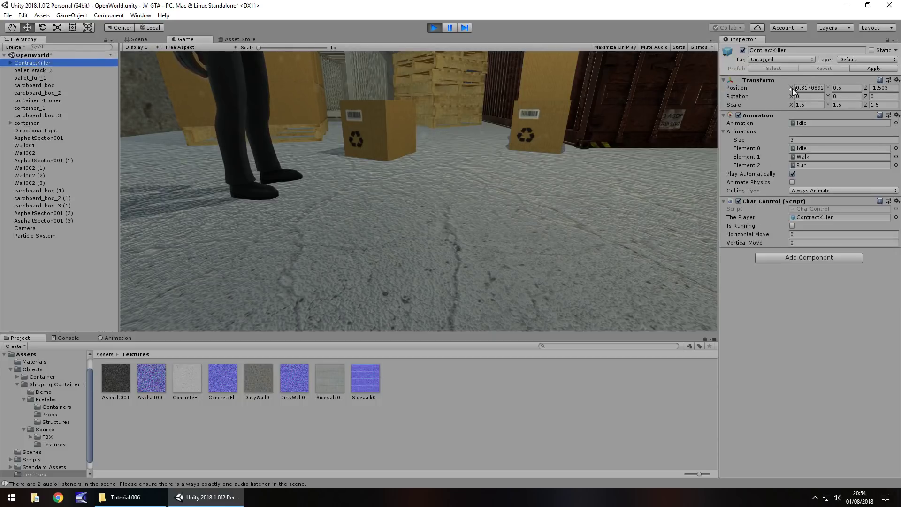
drag(792, 89, 786, 88)
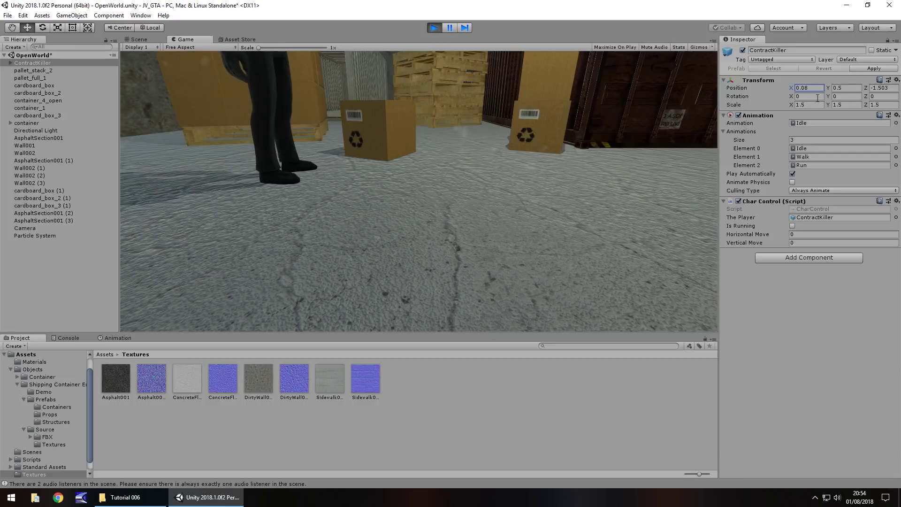
key(ctrl+z)
drag(864, 89, 12, 98)
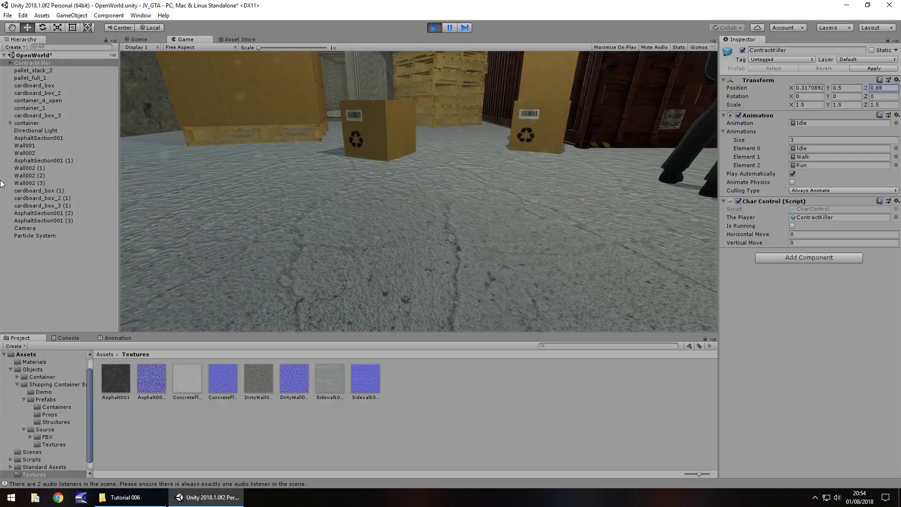
click(433, 28)
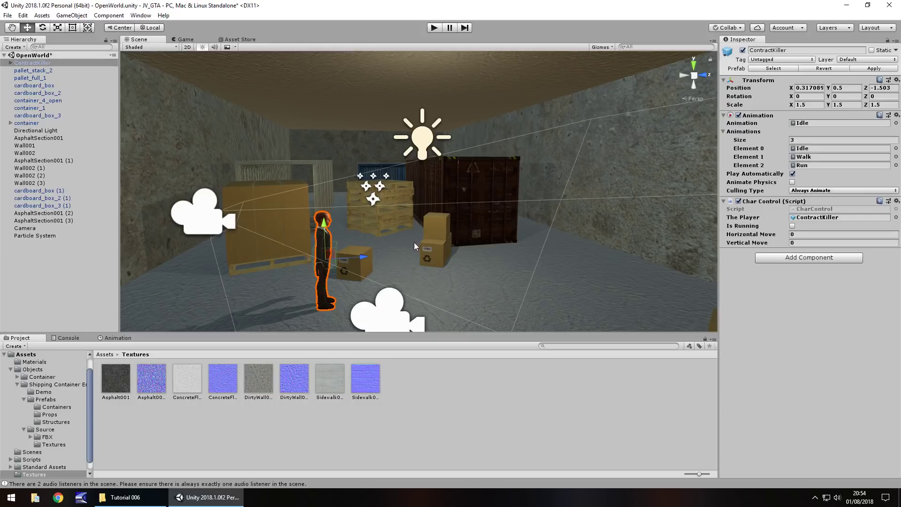
Change the shader of the items_diffuse material on pallet_full_1 to Standard.
click(274, 244)
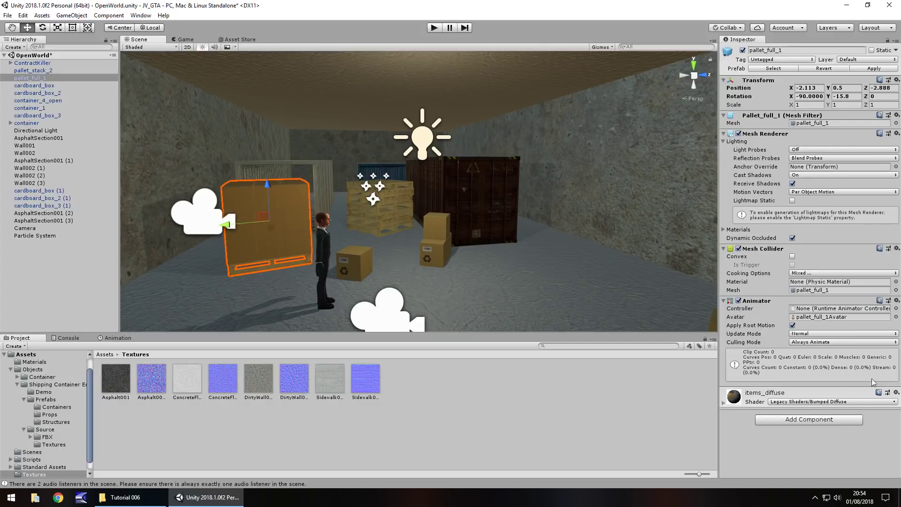
click(723, 402)
scroll(729, 389, down, 3)
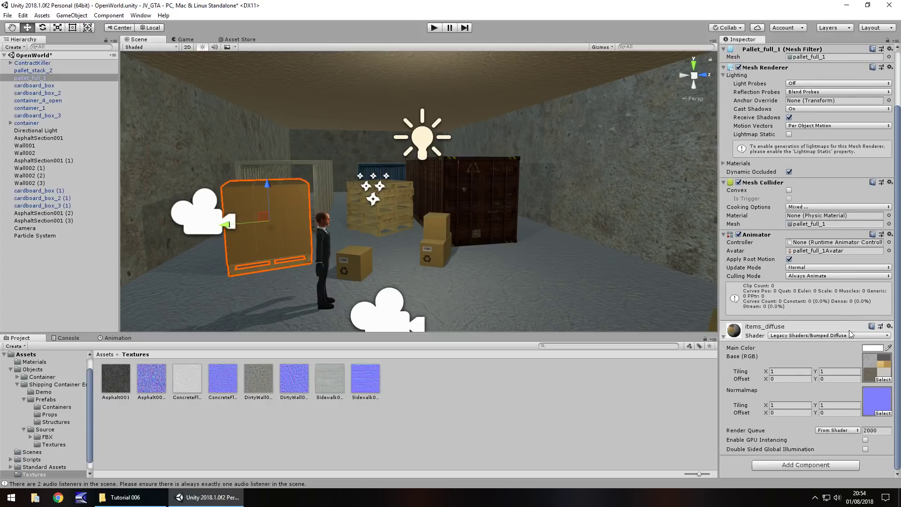
click(824, 335)
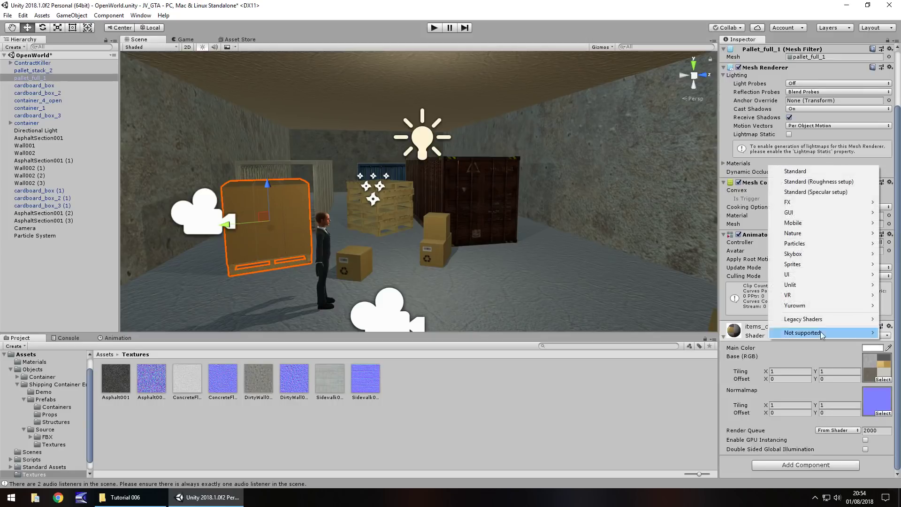
click(809, 171)
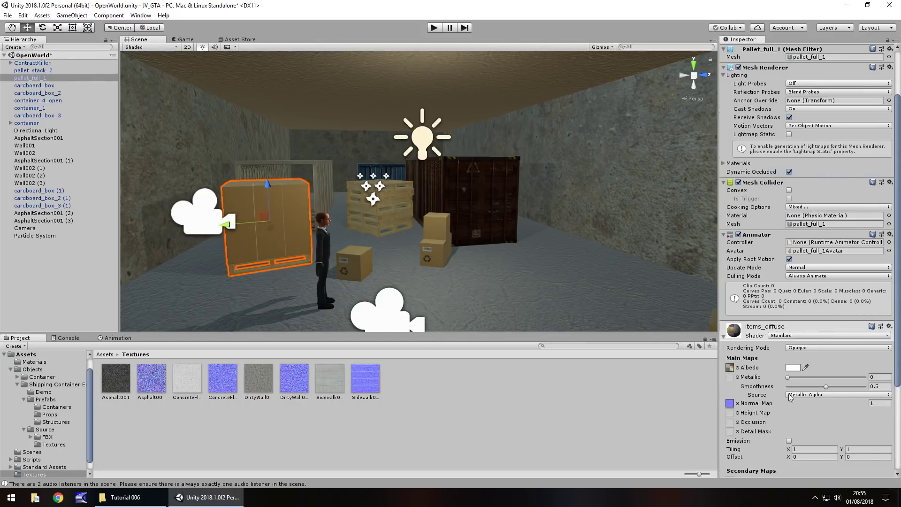
Set the items_diffuse material's smoothness source to Albedo Alpha, metallic to 0.53 and smoothness to 0.872.
click(808, 395)
click(818, 415)
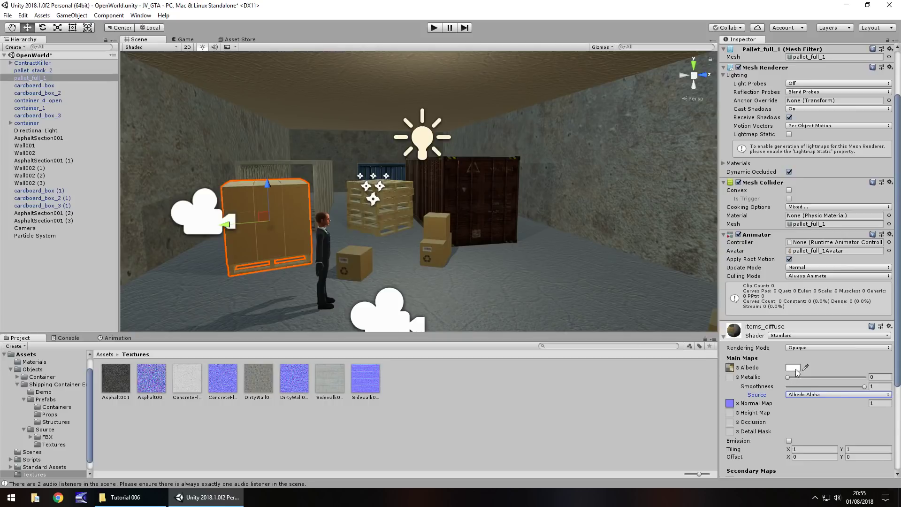
mouse_move(788, 377)
mouse_down()
mouse_move(831, 378)
mouse_move(854, 392)
mouse_up()
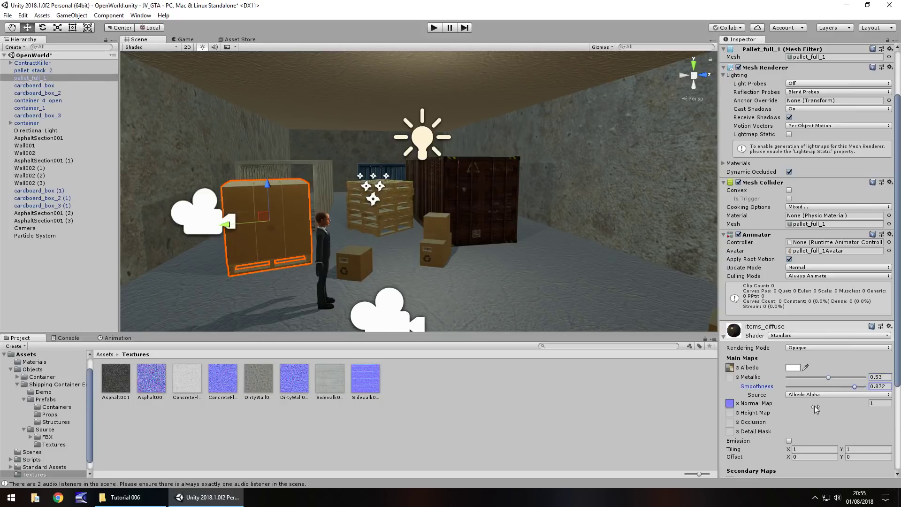
Enable Create from Grayscale for the items_normals texture assigned as the material's normal map and apply the import settings.
click(730, 406)
click(222, 387)
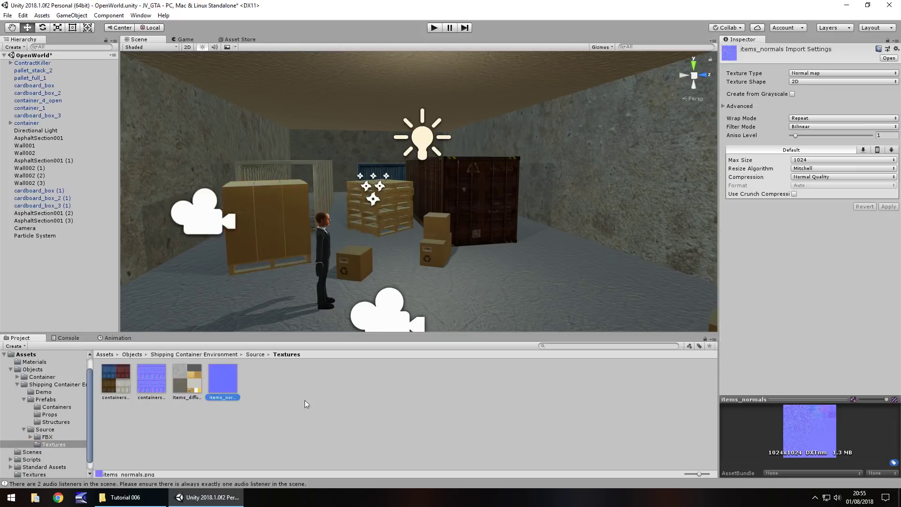
click(792, 94)
click(888, 223)
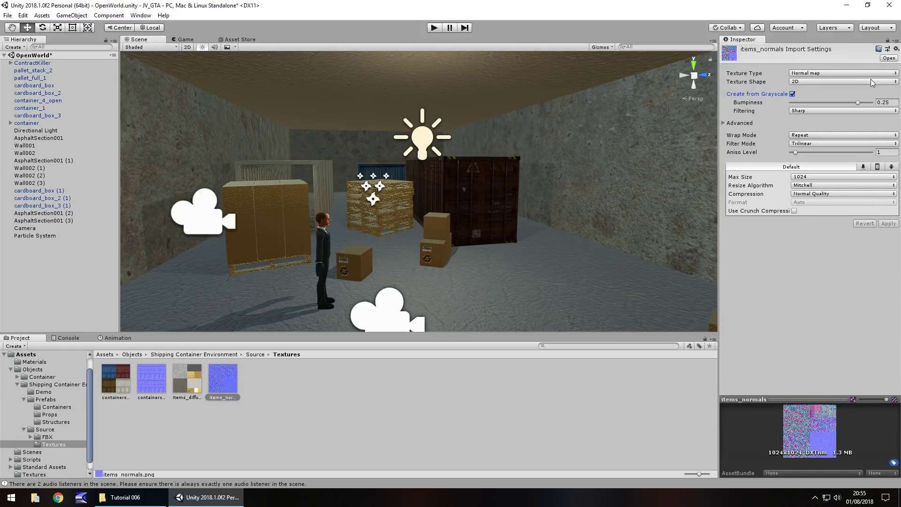
Darken the albedo tint of pallet_full_1's items_diffuse material to the grey AEAEAE.
click(275, 229)
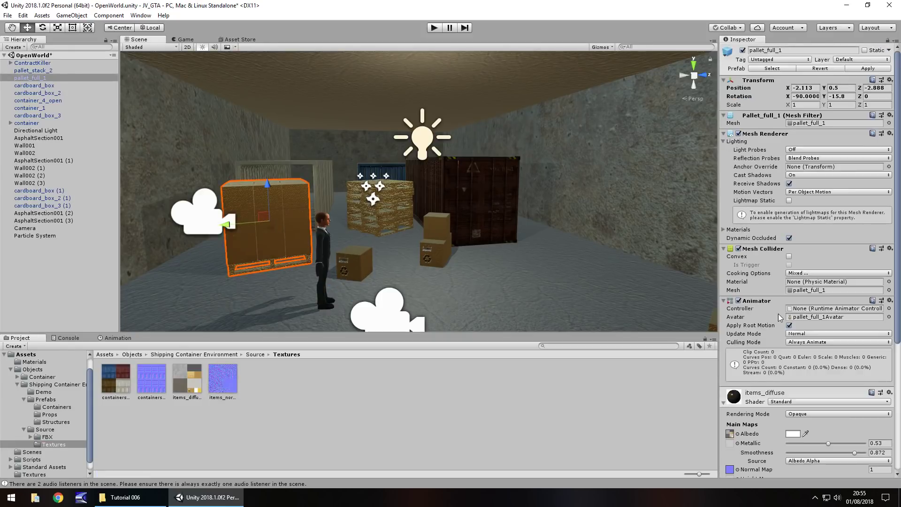
click(792, 434)
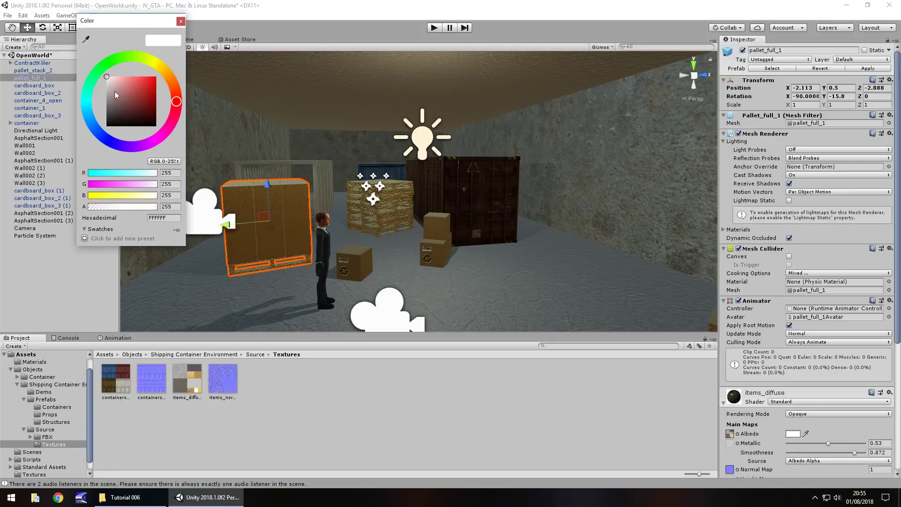
drag(114, 94, 107, 93)
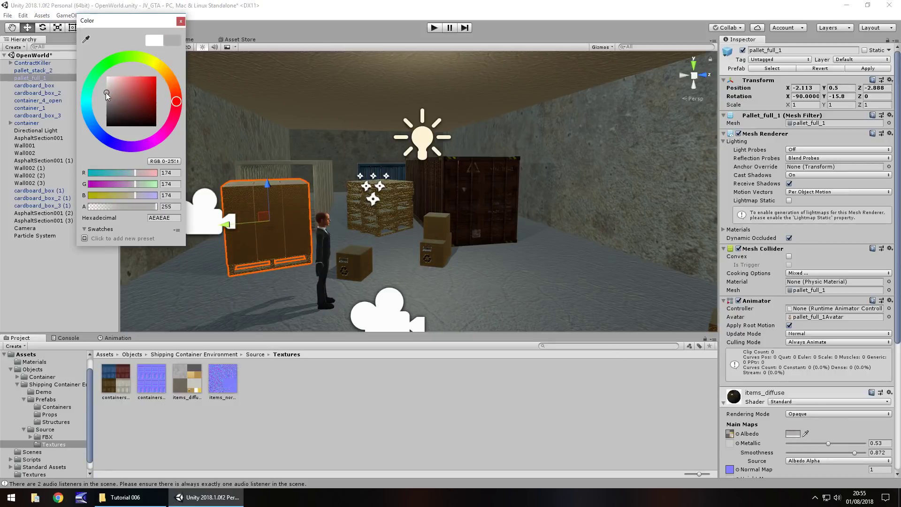
click(181, 22)
Set the items_diffuse normal map strength to 0.3, play the scene to check the props' surfaces, and stop playing.
scroll(844, 427, down, 3)
click(880, 469)
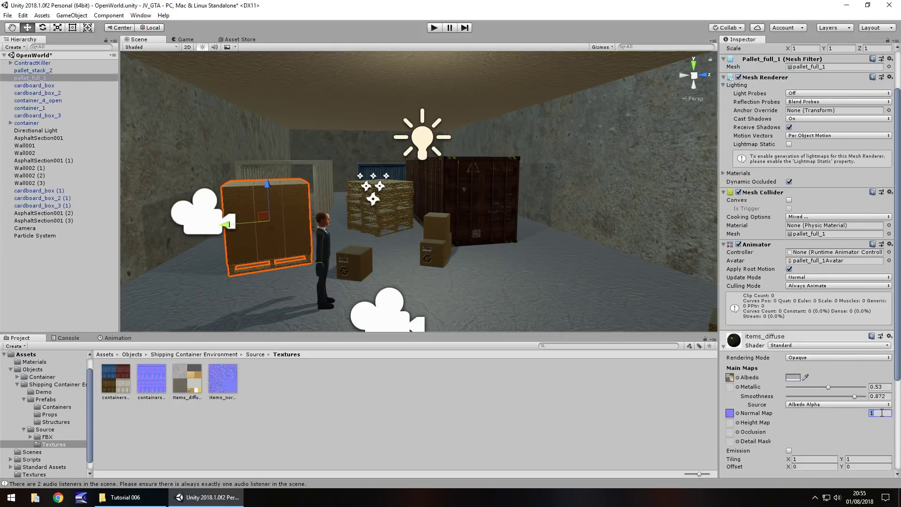
text(.1)
key(BackSpace)
text(2)
text(3)
click(434, 28)
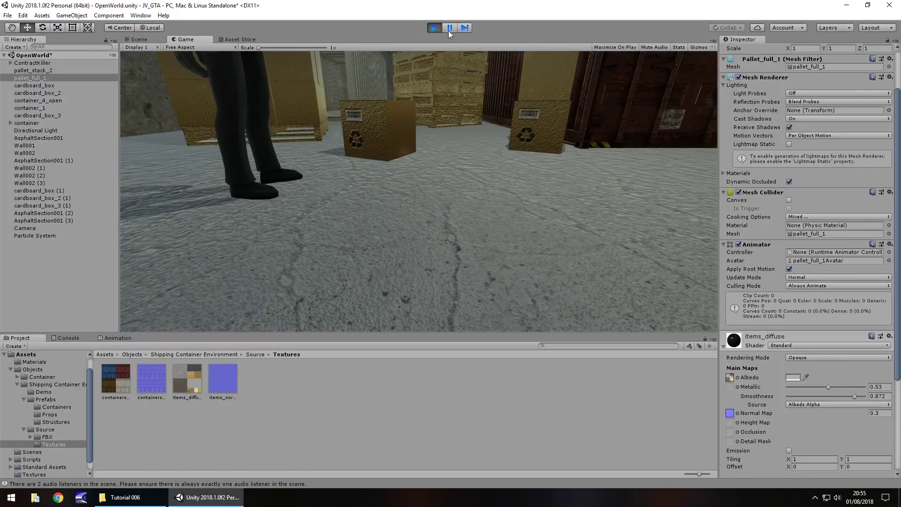
click(432, 27)
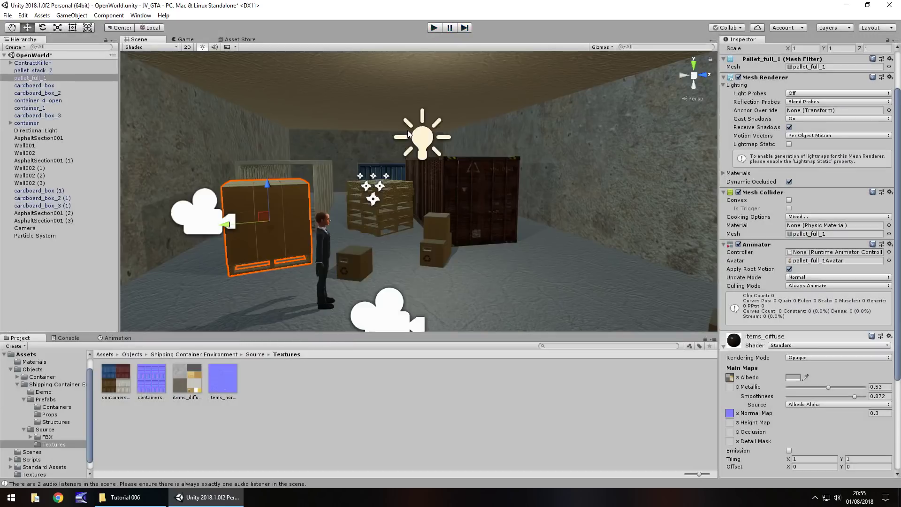
Disable Create from Grayscale for the items_normals texture, apply the import settings, and deselect the texture.
click(225, 381)
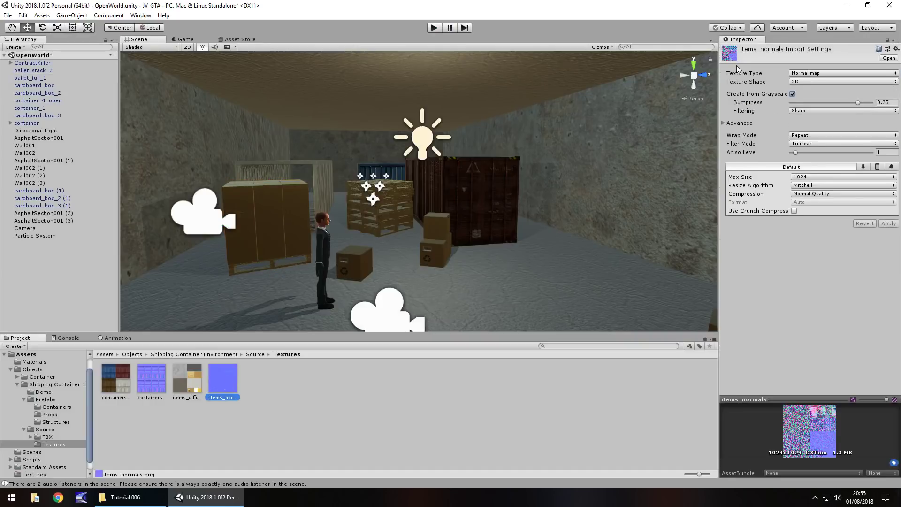
click(793, 94)
click(888, 207)
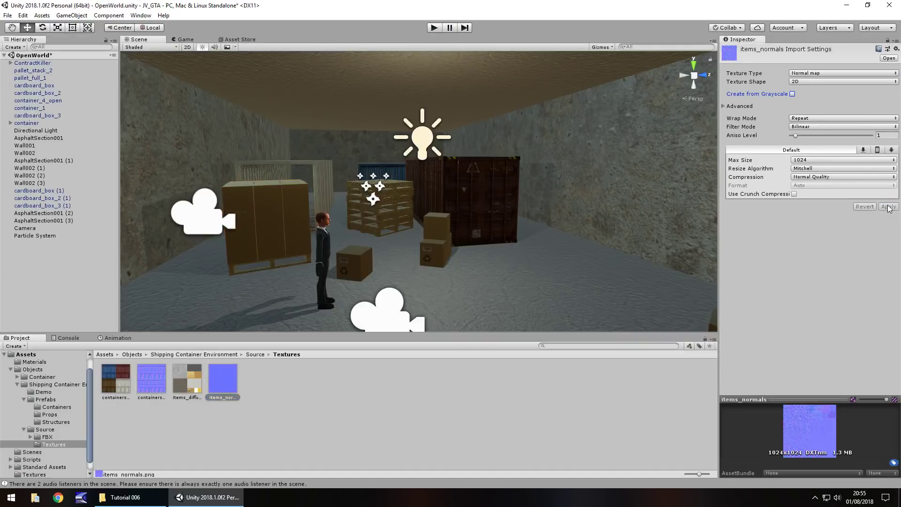
click(337, 408)
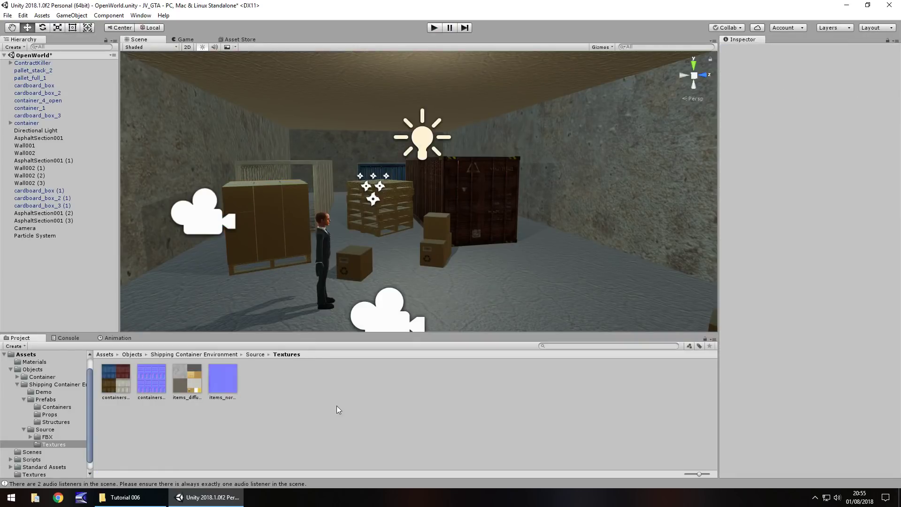